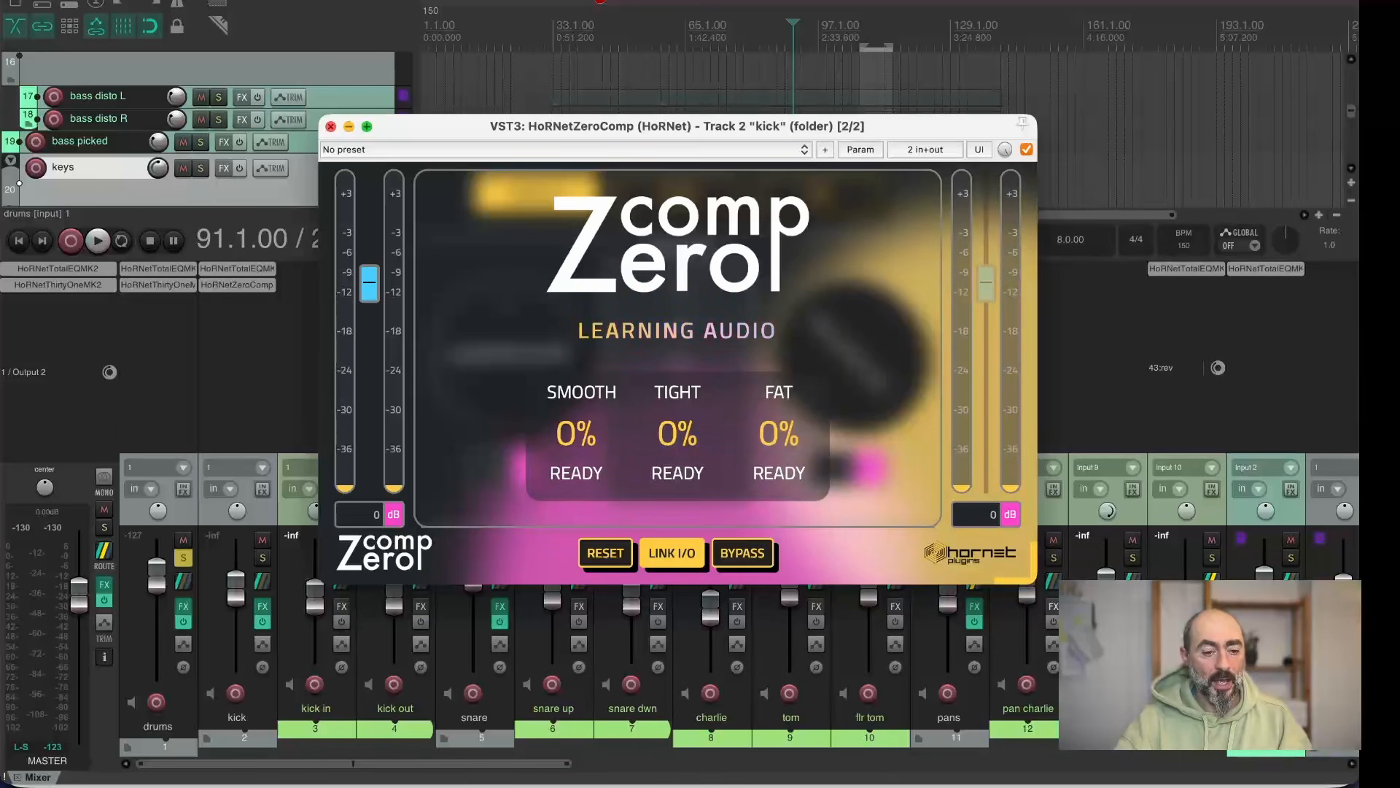
# Reopen the ZeroComp plugin on the kick track and play the song until it learns the audio, stopping playback at the end
pyautogui.click(330, 127)
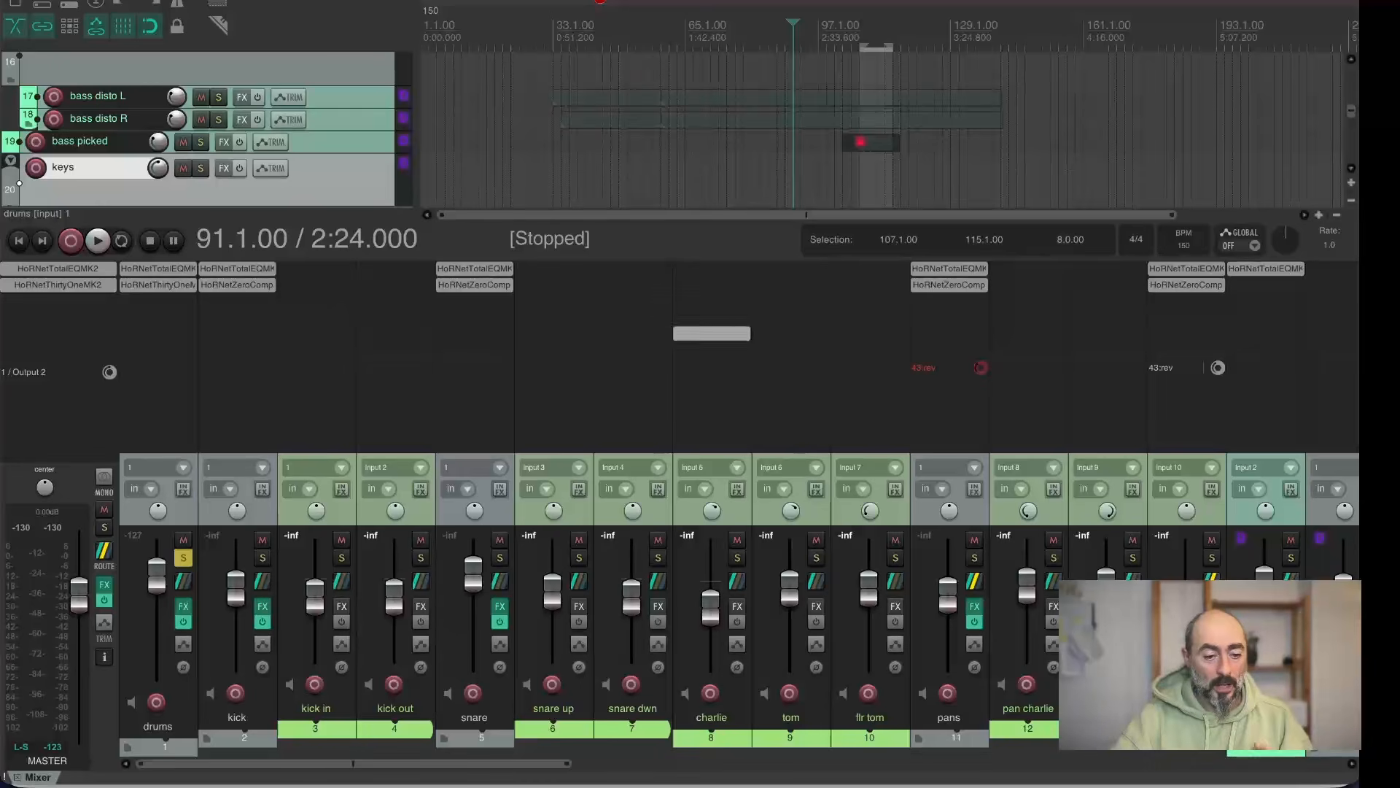
pyautogui.click(237, 284)
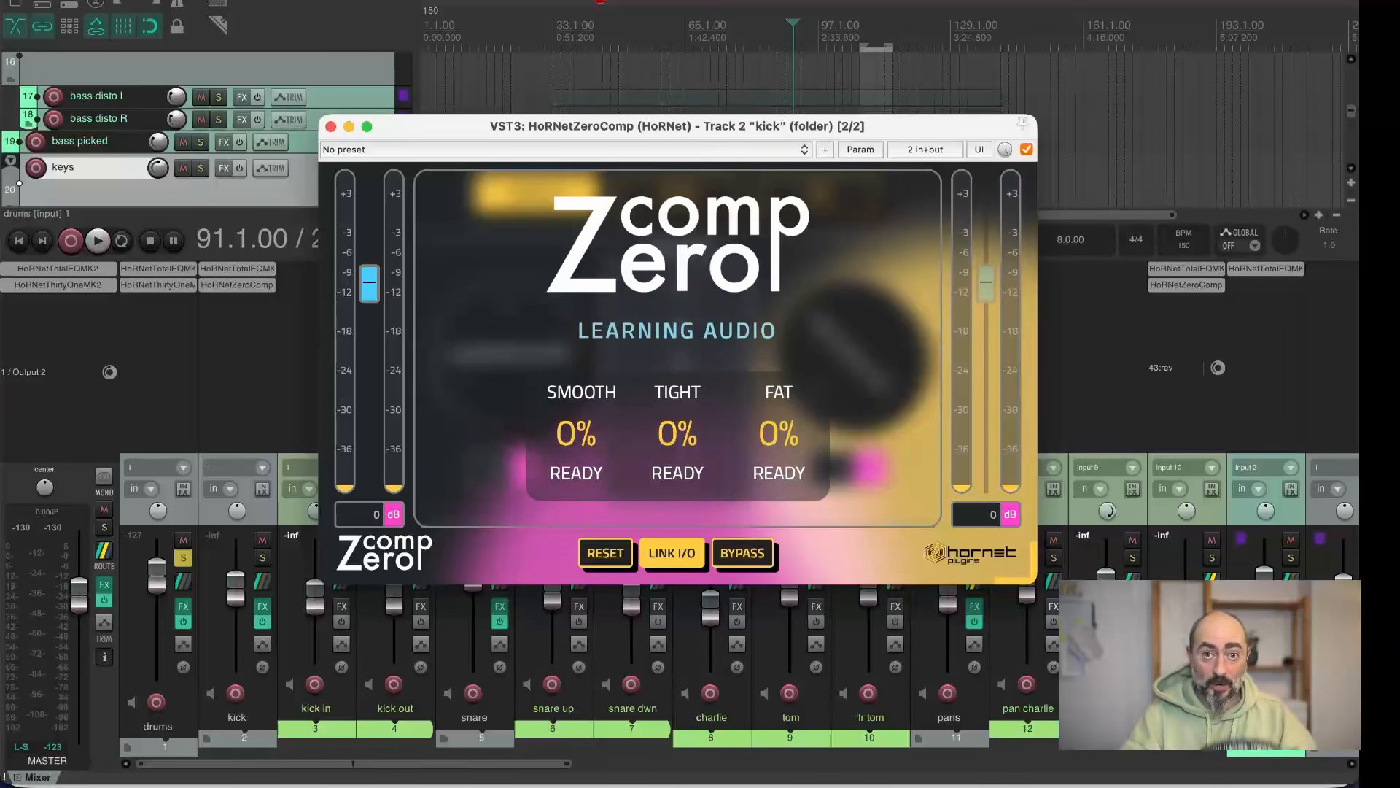
pyautogui.press('space')
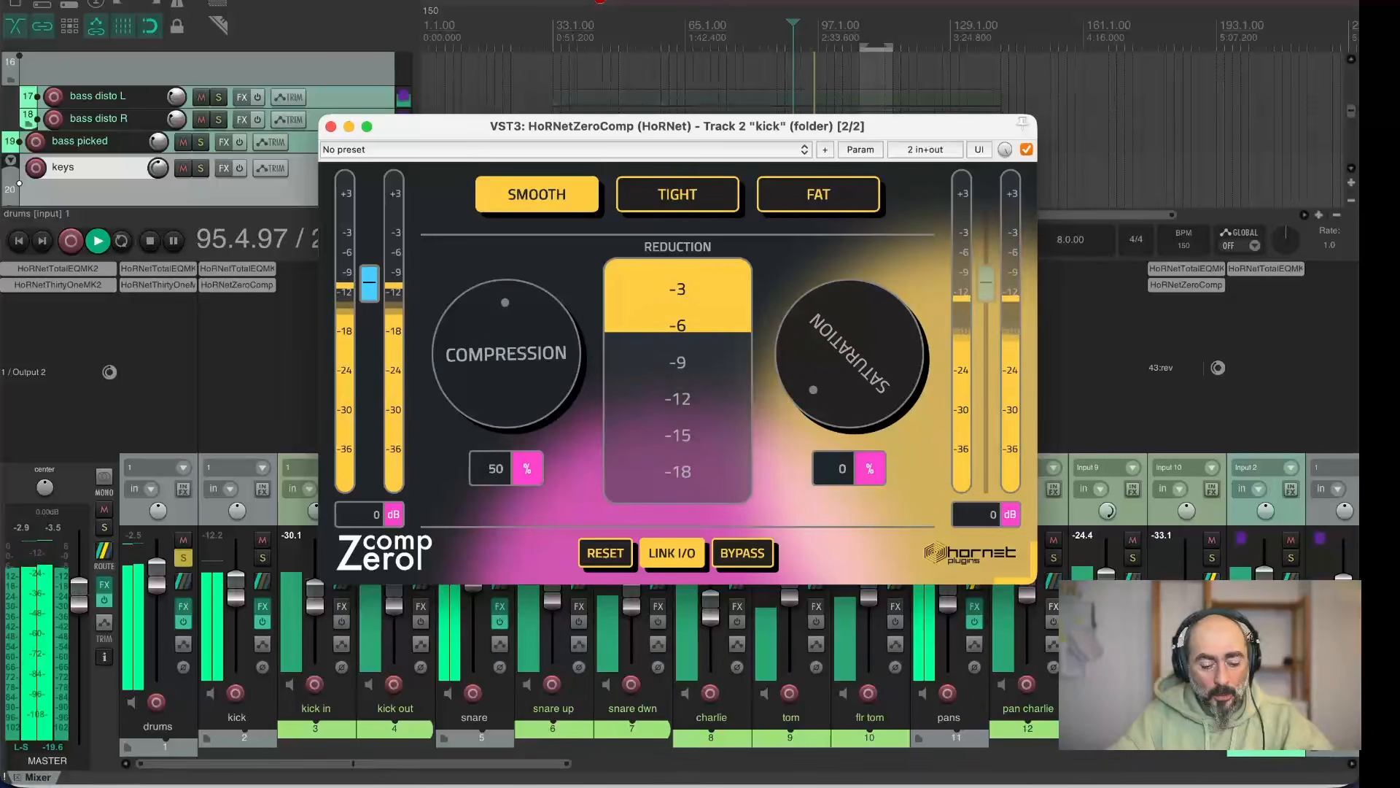
pyautogui.press('space')
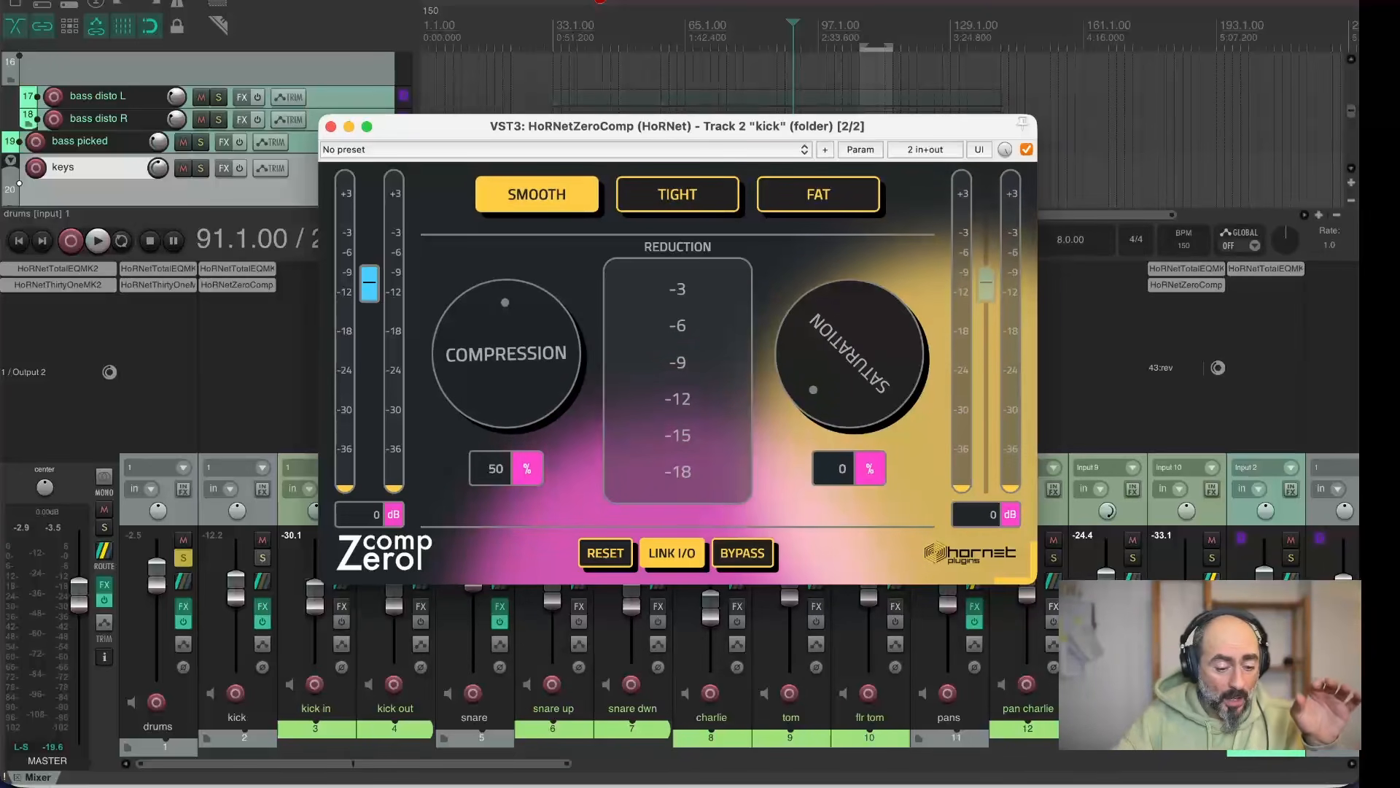
# Solo the kick track and, during playback, set its compressor to Tight mode with 50% saturation and 83% compression
pyautogui.click(262, 558)
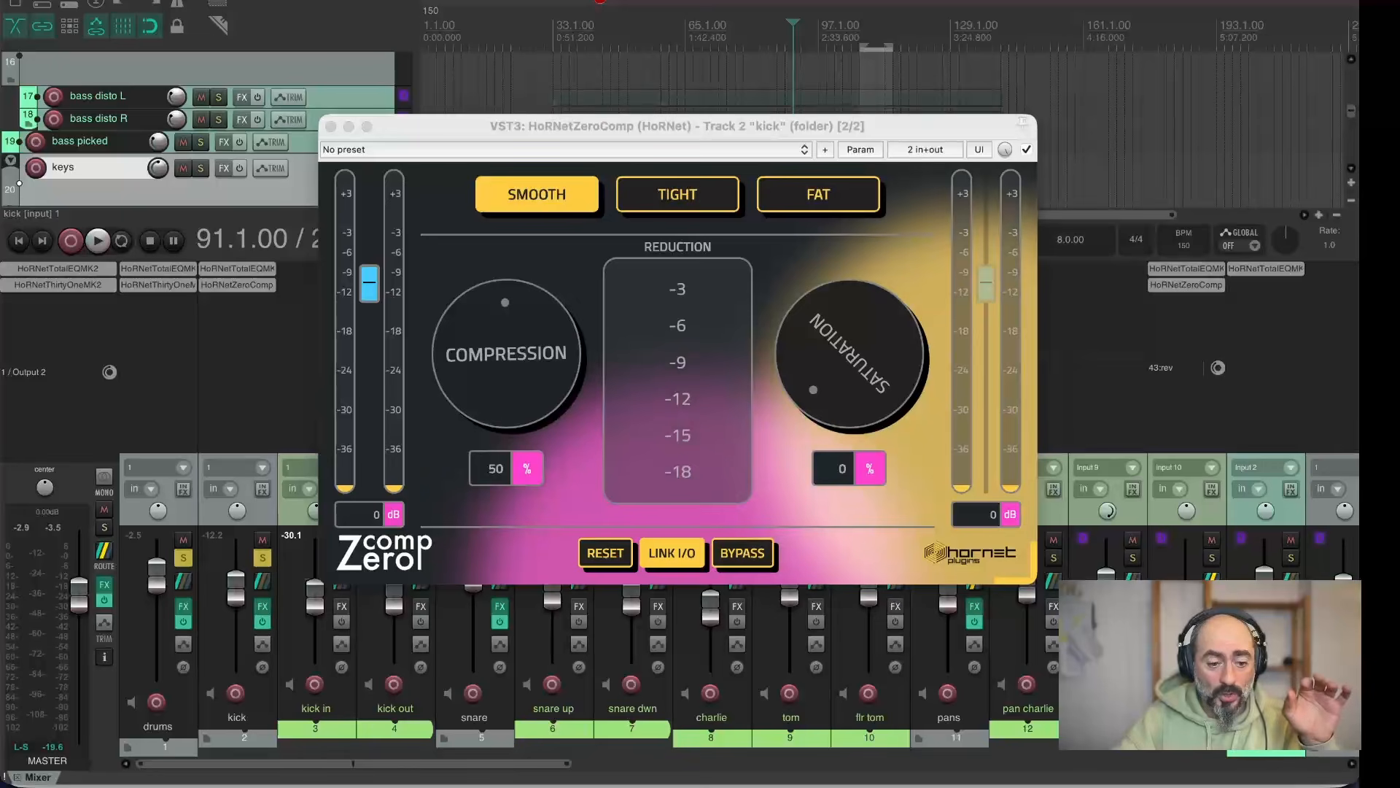
pyautogui.click(678, 126)
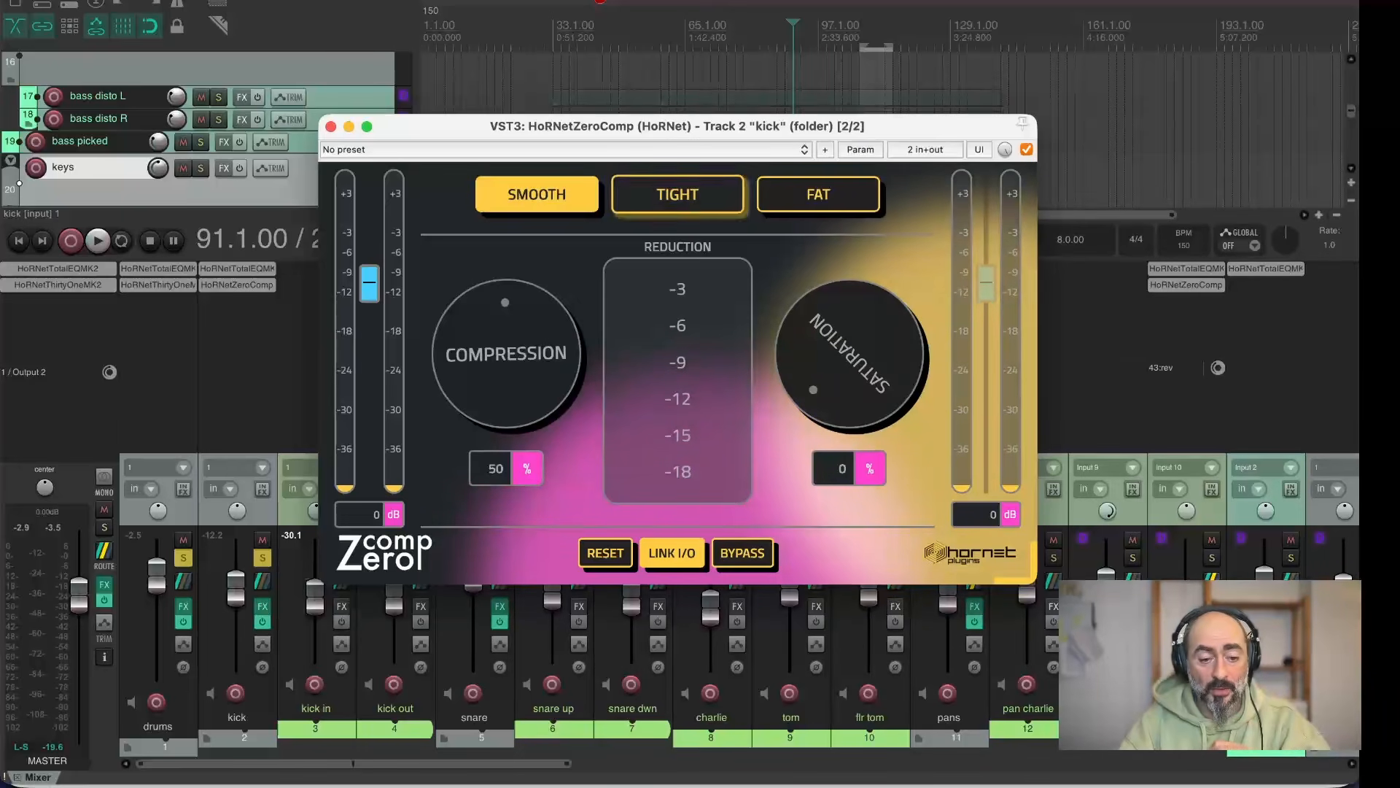
pyautogui.click(678, 194)
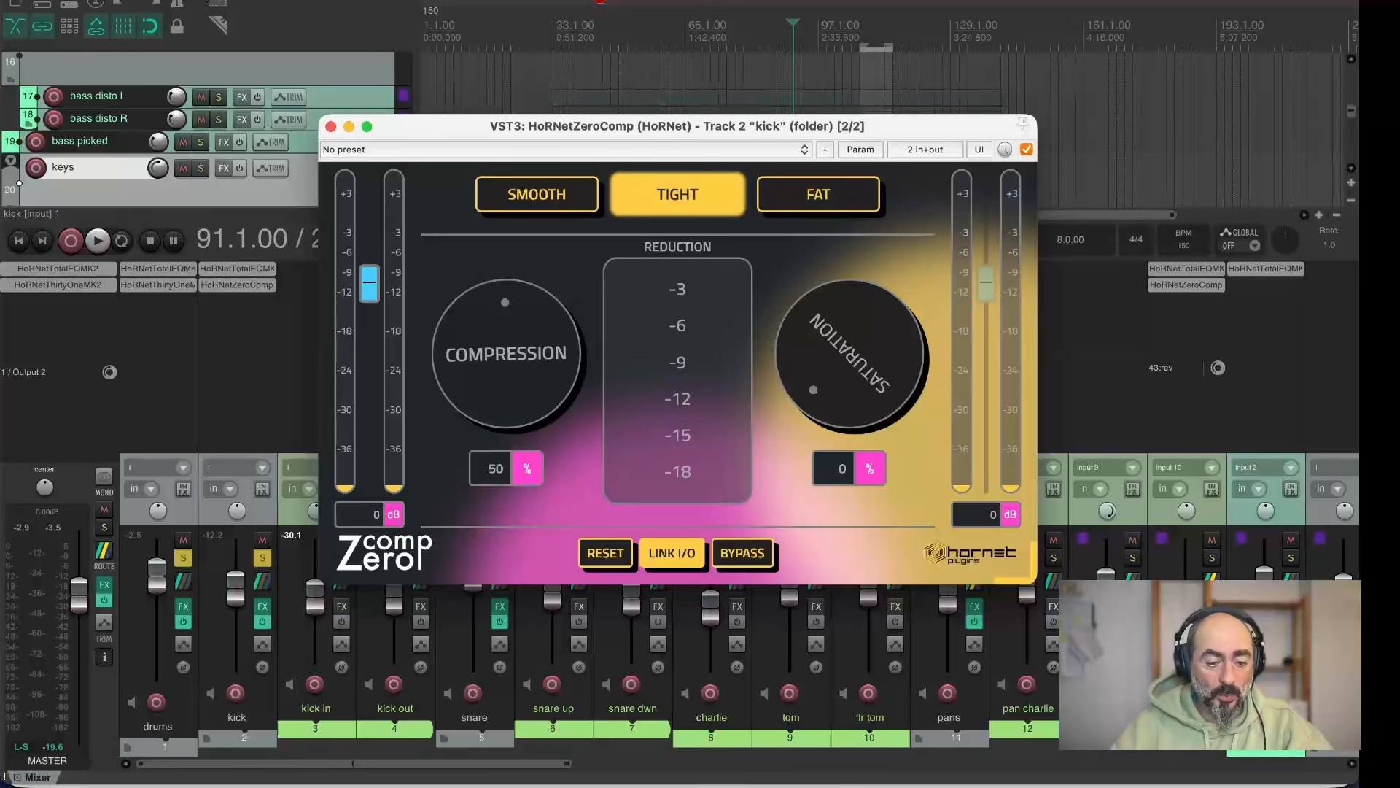
pyautogui.press('space')
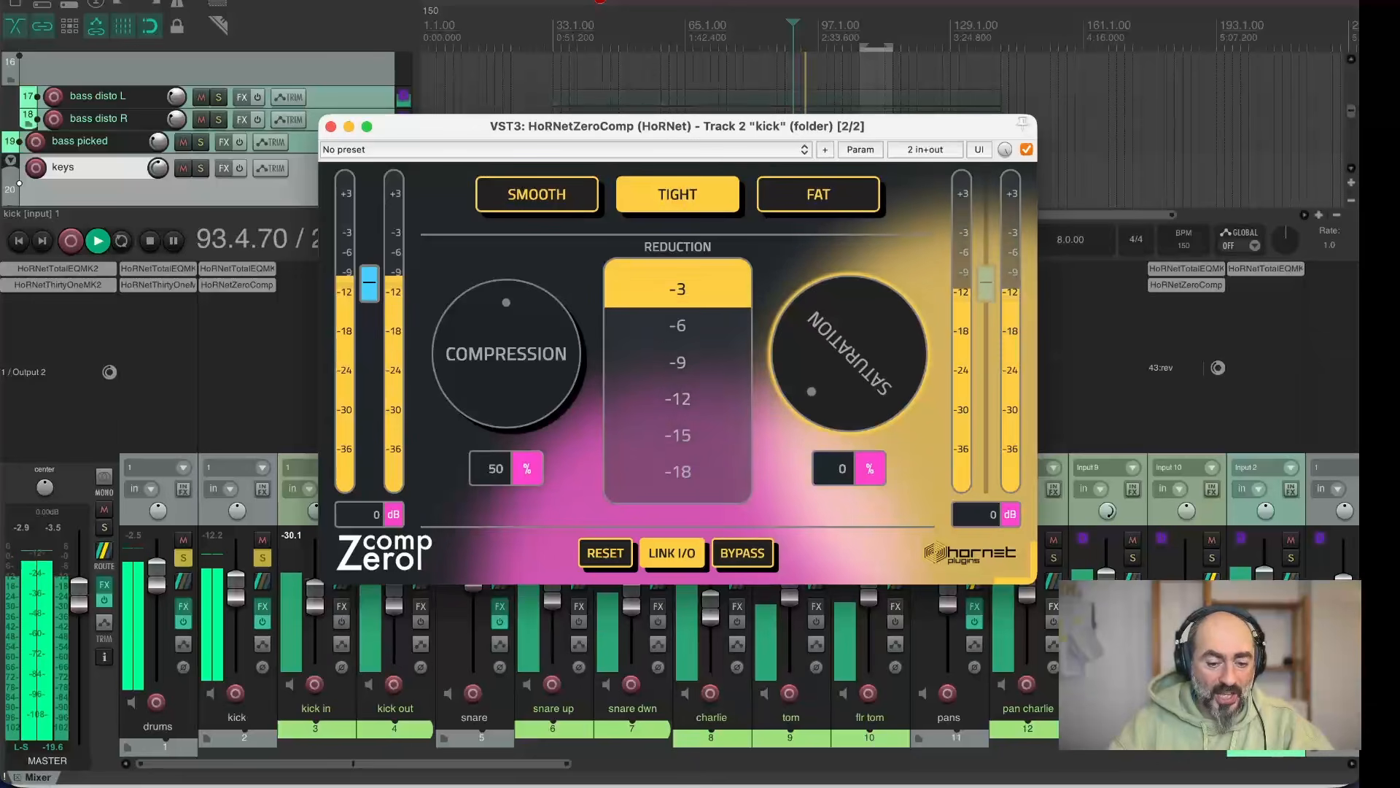
pyautogui.moveTo(848, 353); pyautogui.dragTo(848, 299)
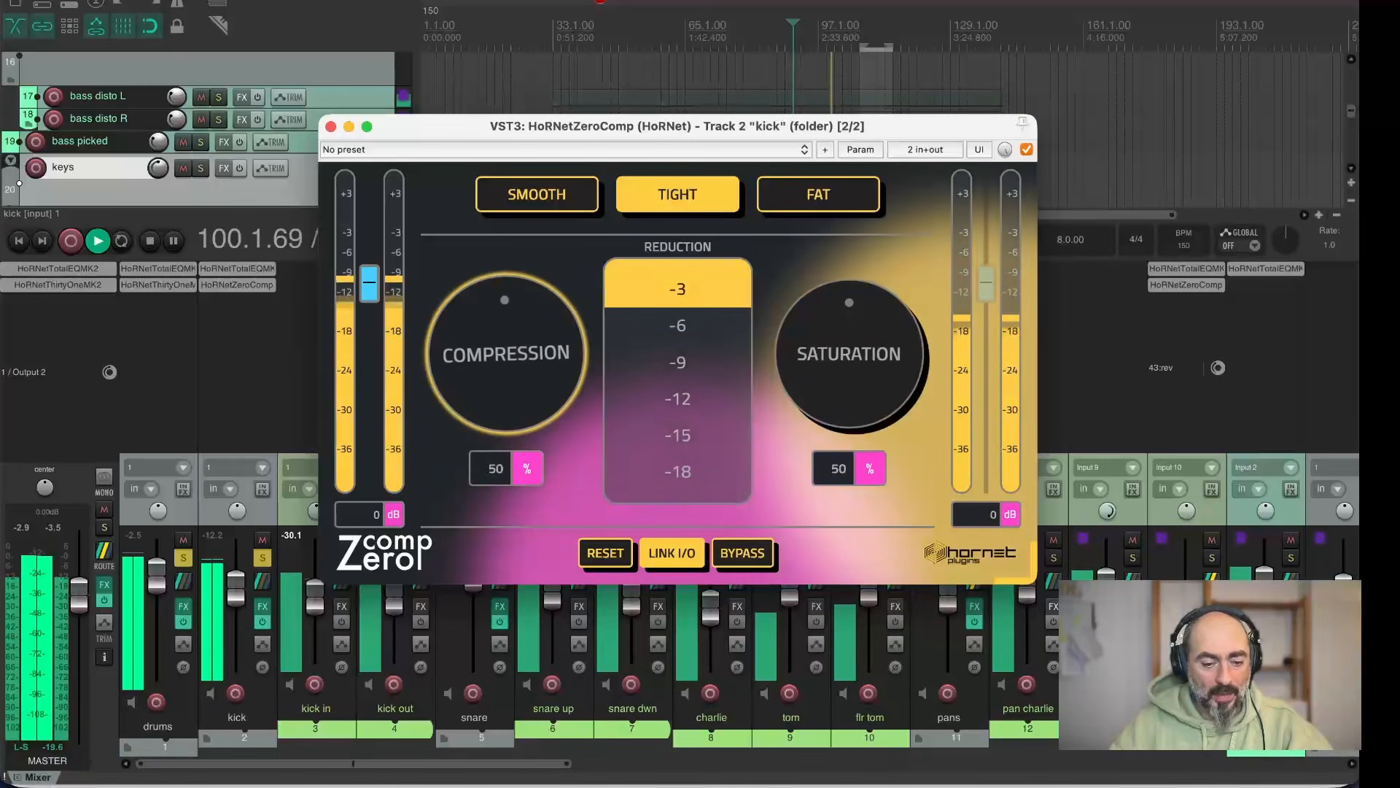
pyautogui.moveTo(502, 299); pyautogui.dragTo(501, 274)
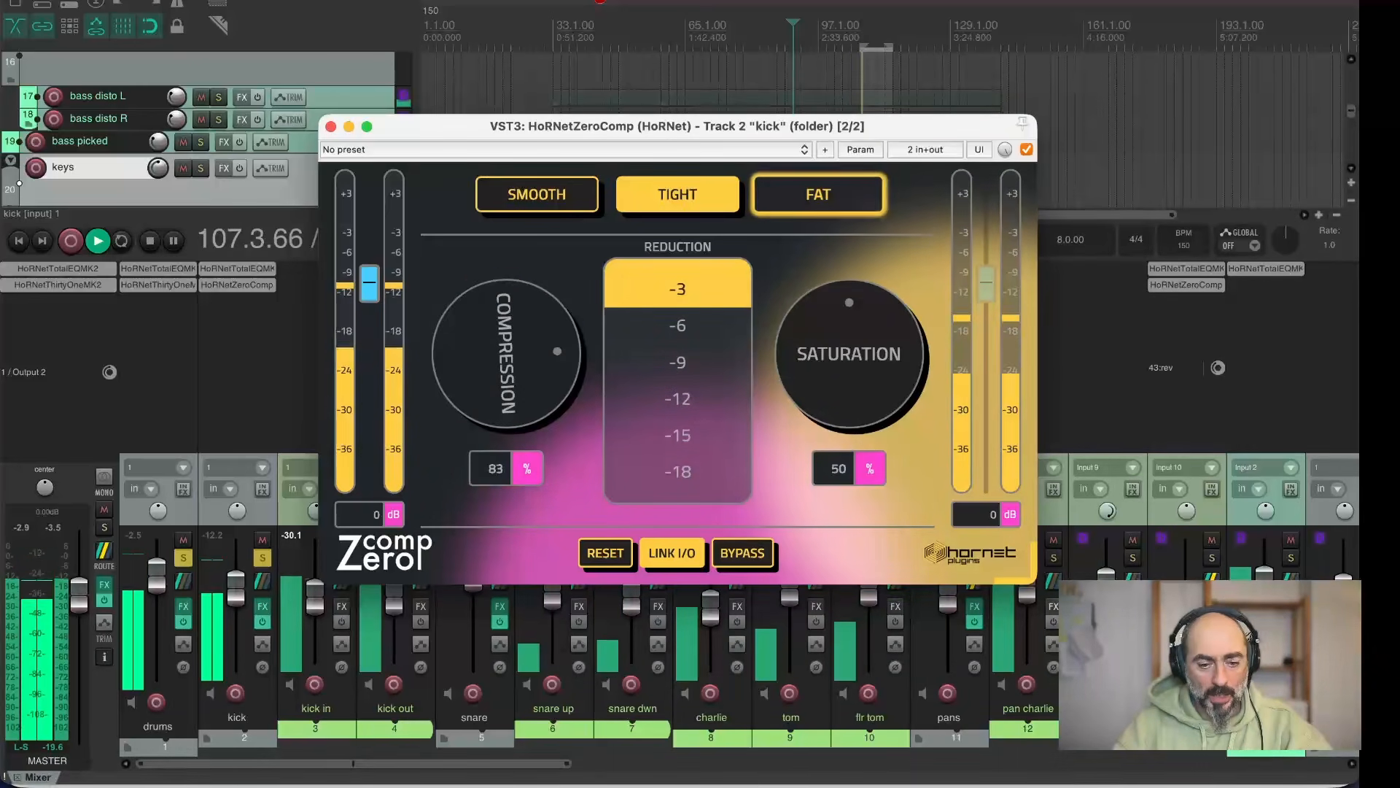
# Try the kick compressor in Fat mode, restarting playback and setting the compression to 11%
pyautogui.click(818, 194)
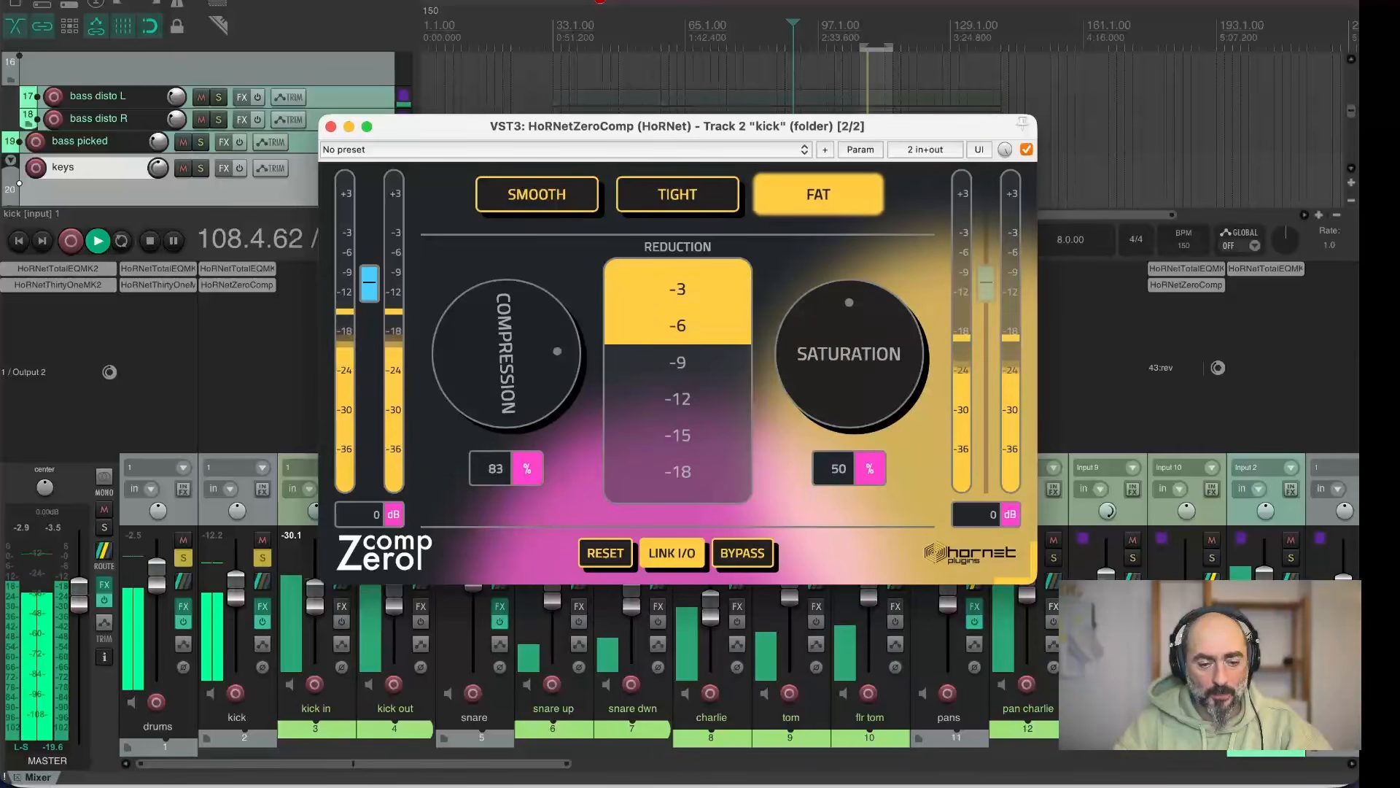
pyautogui.press('space')
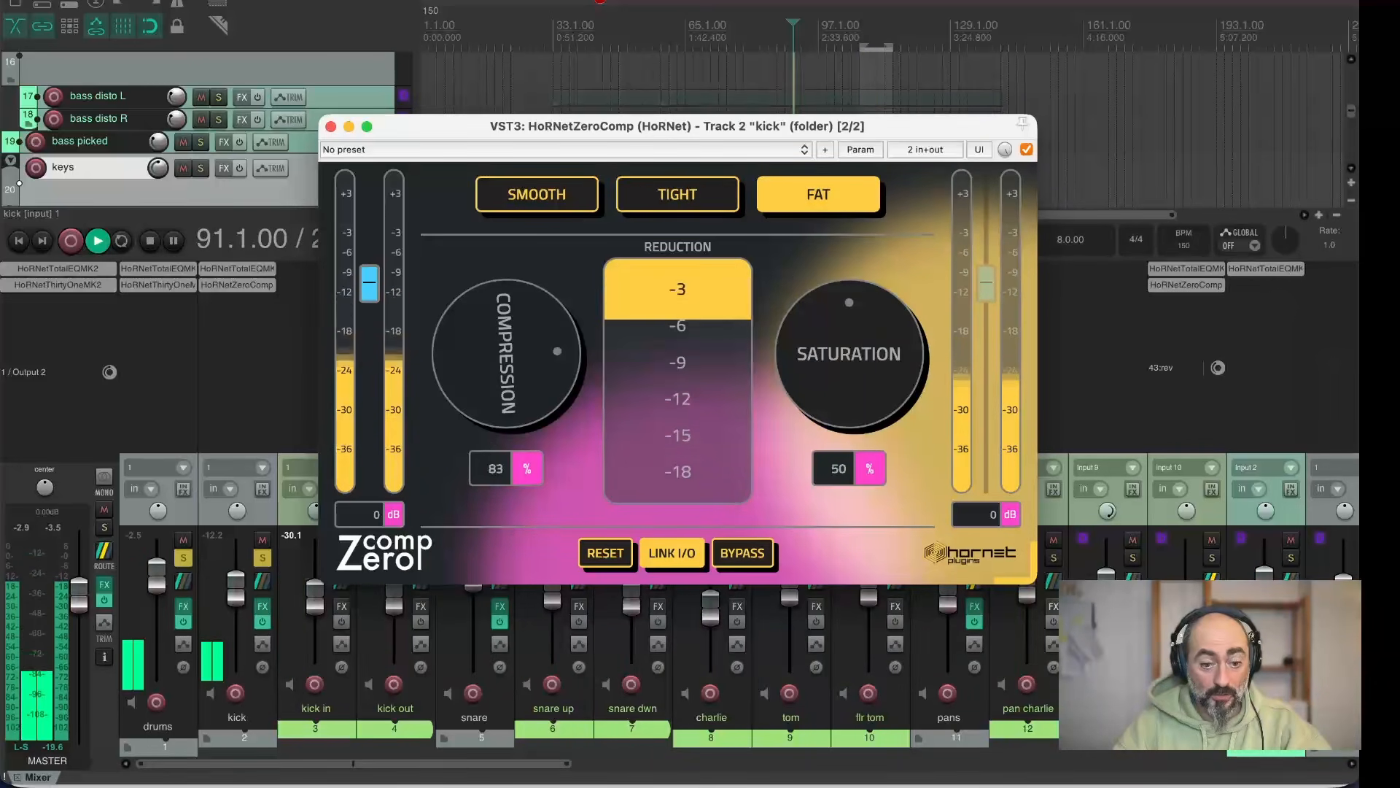
pyautogui.press('space')
pyautogui.moveTo(506, 353); pyautogui.dragTo(508, 409)
pyautogui.doubleClick(496, 469)
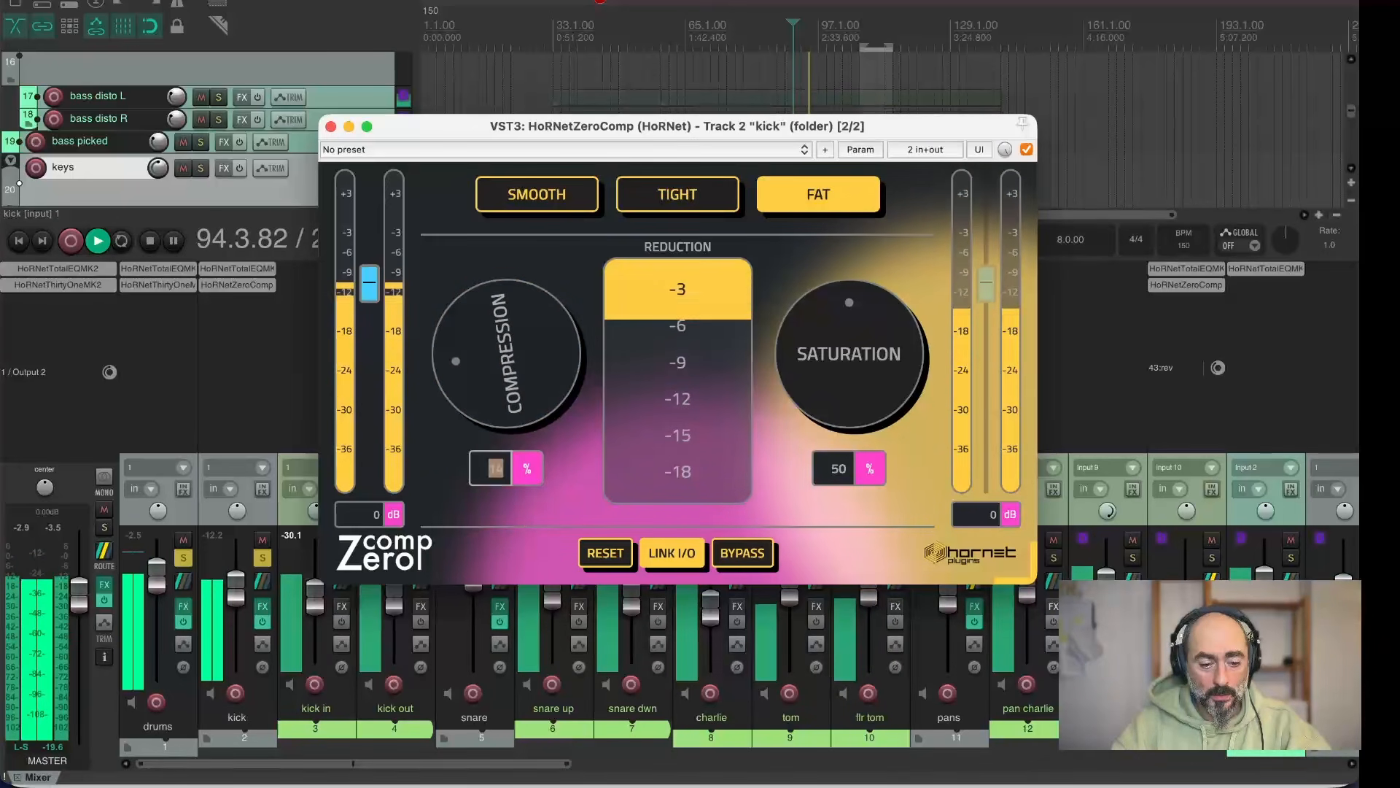
pyautogui.write('11')
pyautogui.press('Return')
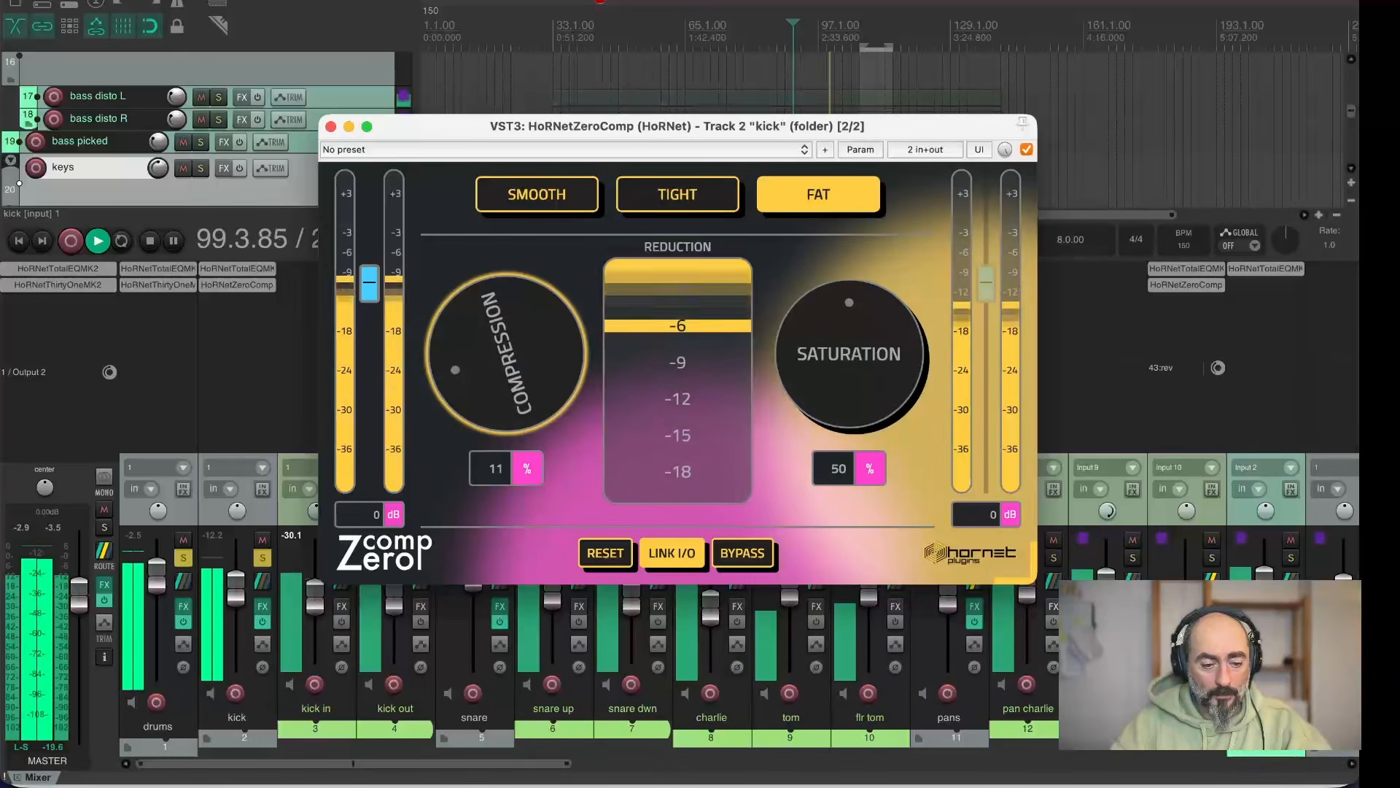
pyautogui.press('space')
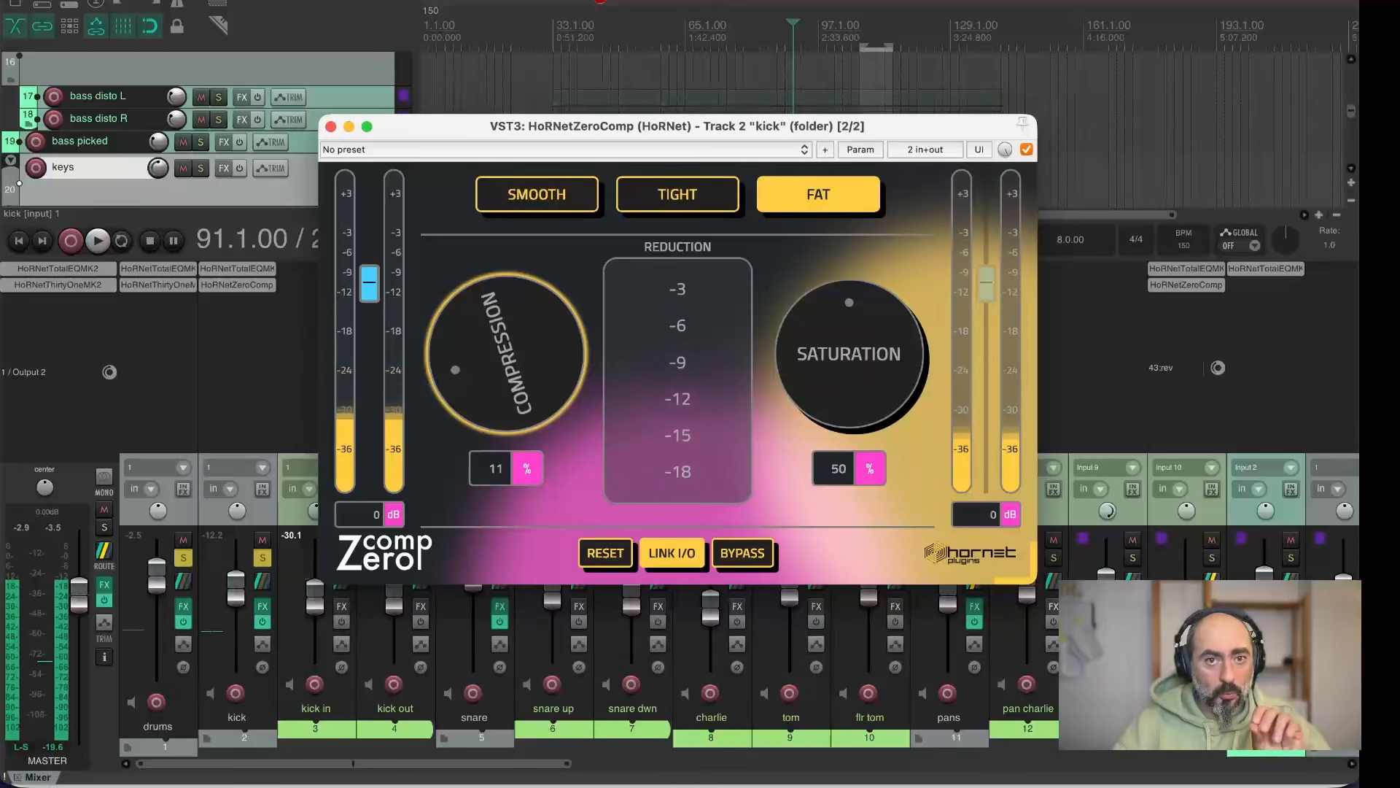
# Switch the kick compressor back to Tight mode and set its compression to 88% with playback running
pyautogui.click(677, 194)
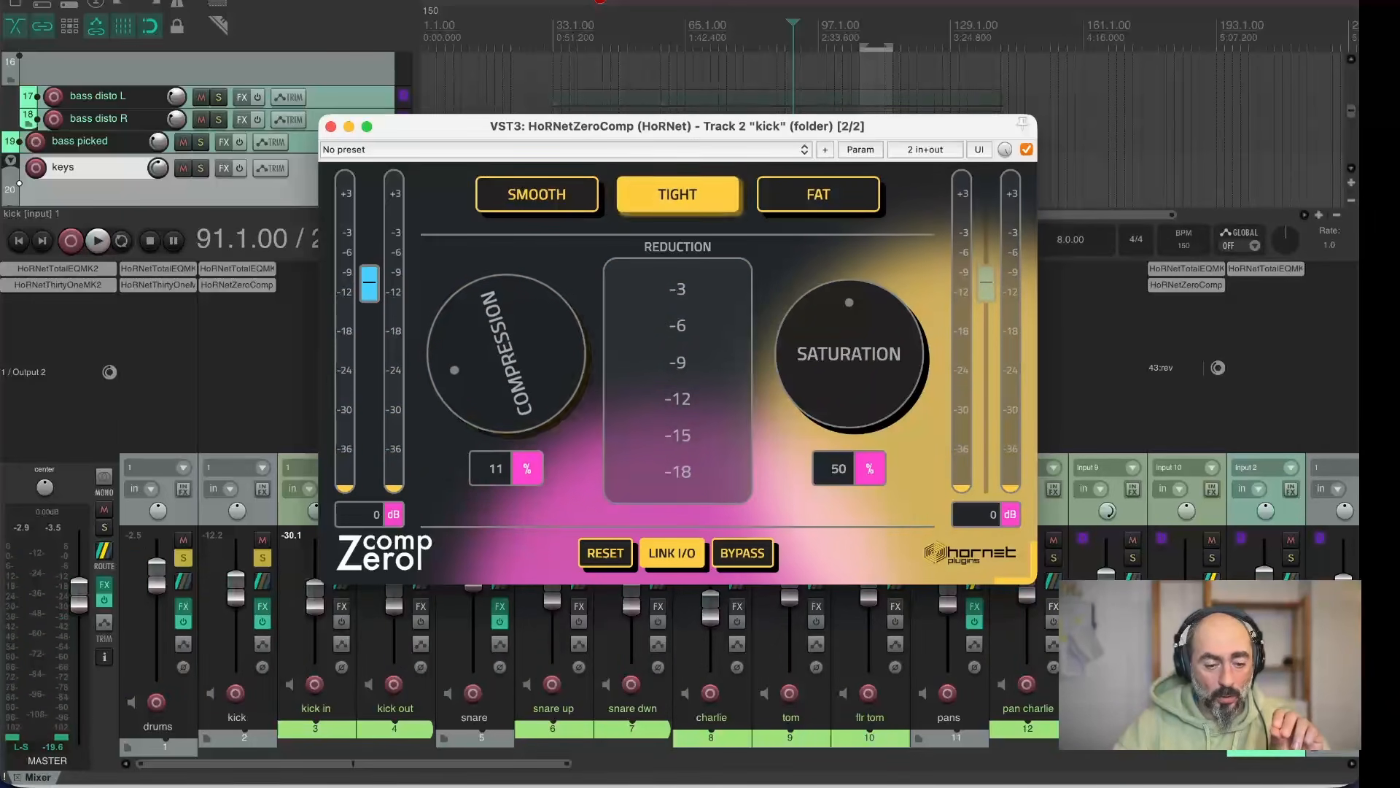
pyautogui.moveTo(507, 354); pyautogui.dragTo(508, 201)
pyautogui.press('space')
pyautogui.moveTo(507, 354); pyautogui.dragTo(507, 341)
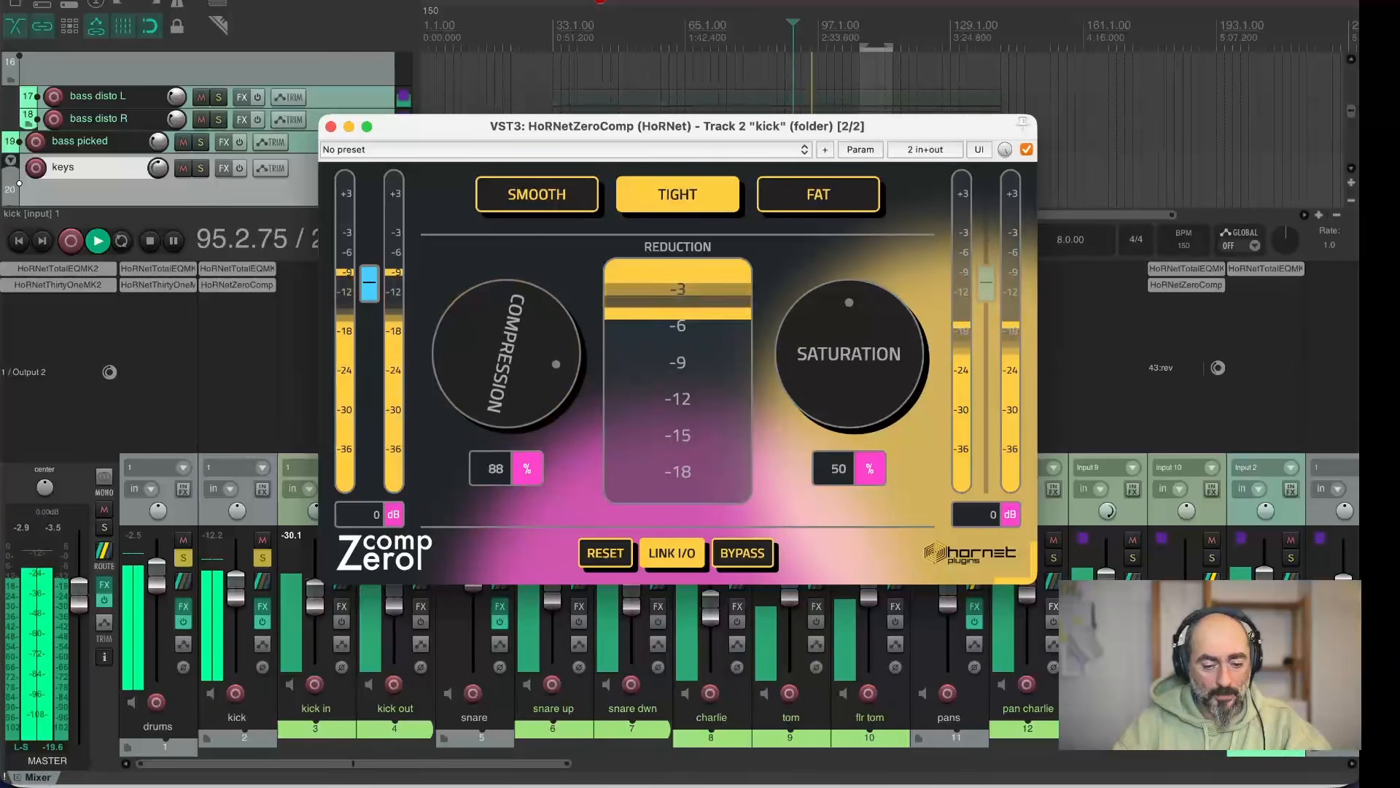
# Compare the kick with its compressor bypassed and active, and finish by stopping playback and closing the plugin window
pyautogui.click(742, 553)
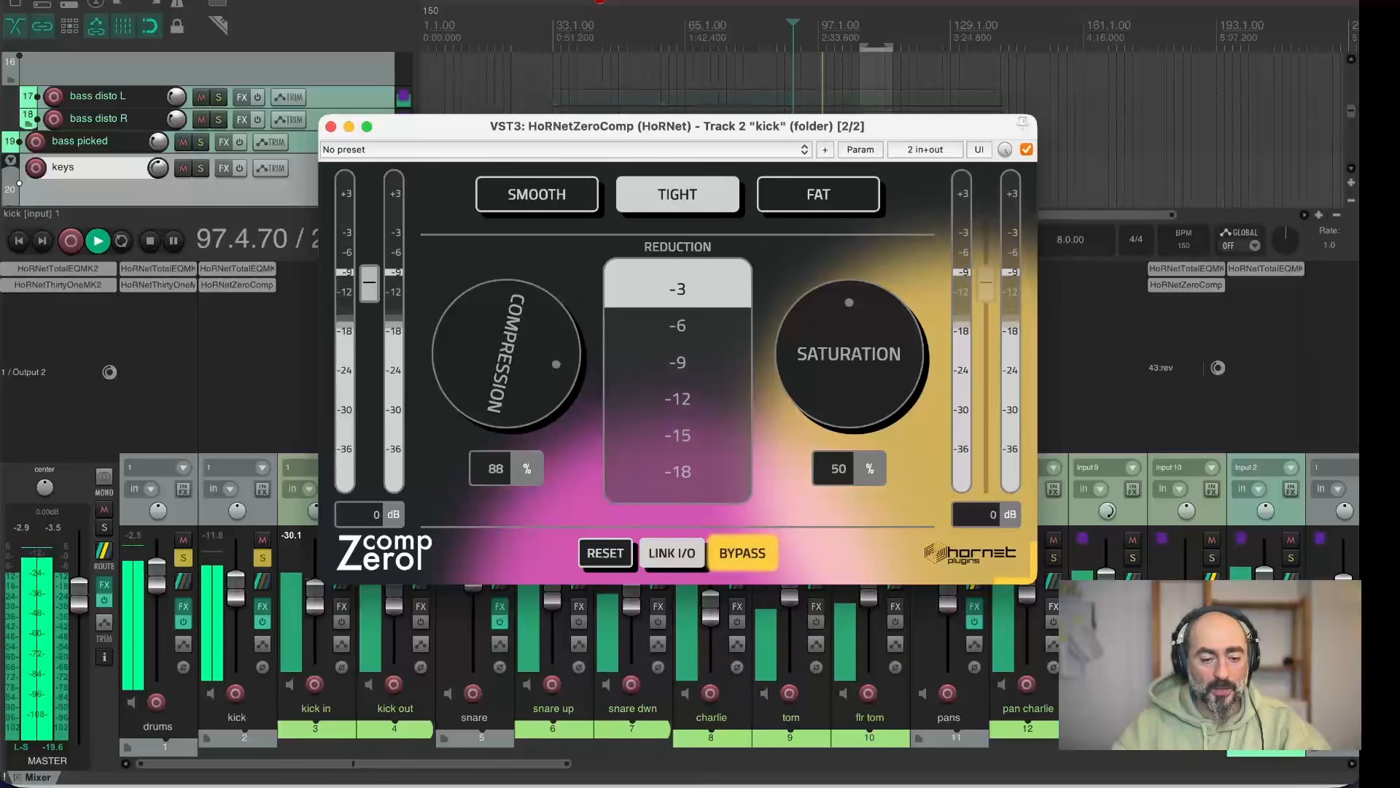
pyautogui.click(742, 553)
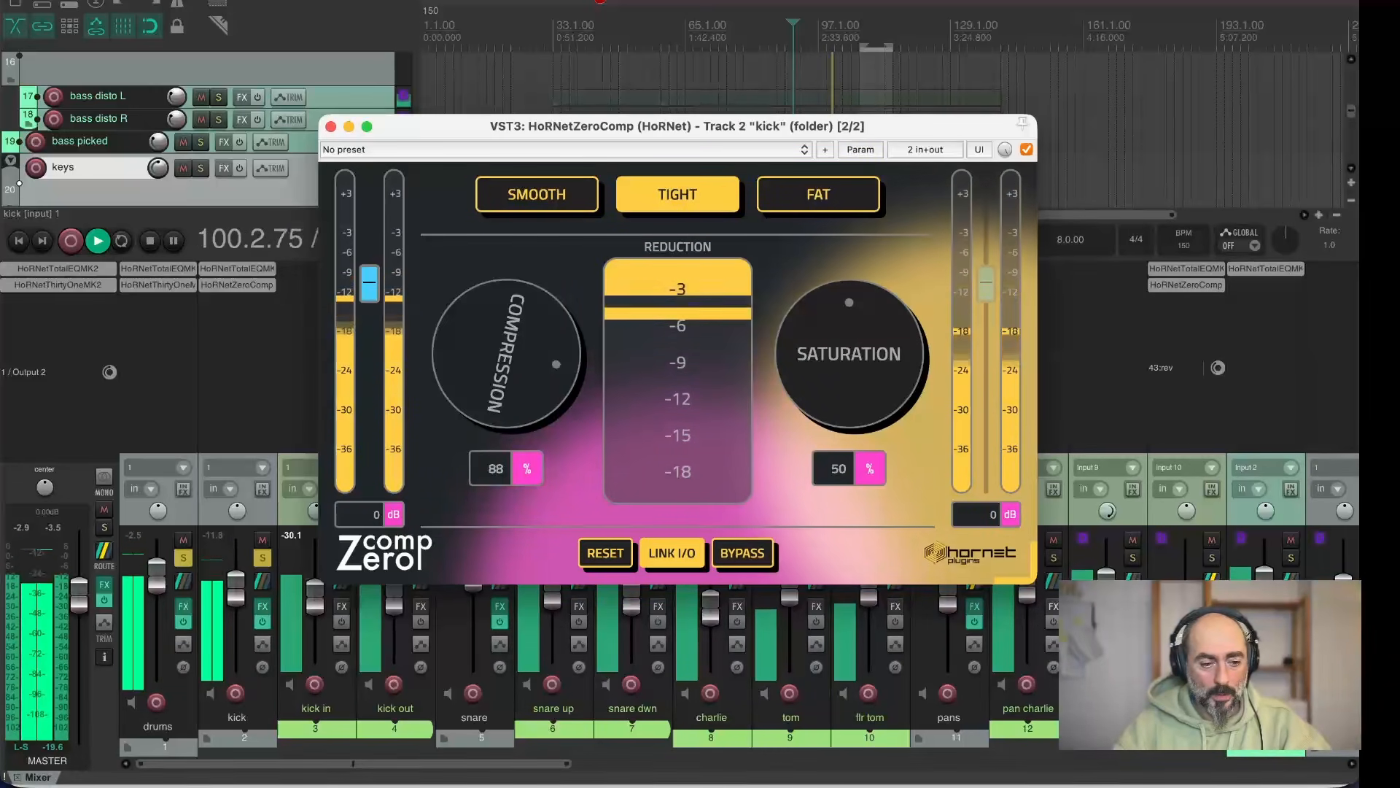
pyautogui.press('space')
pyautogui.click(331, 127)
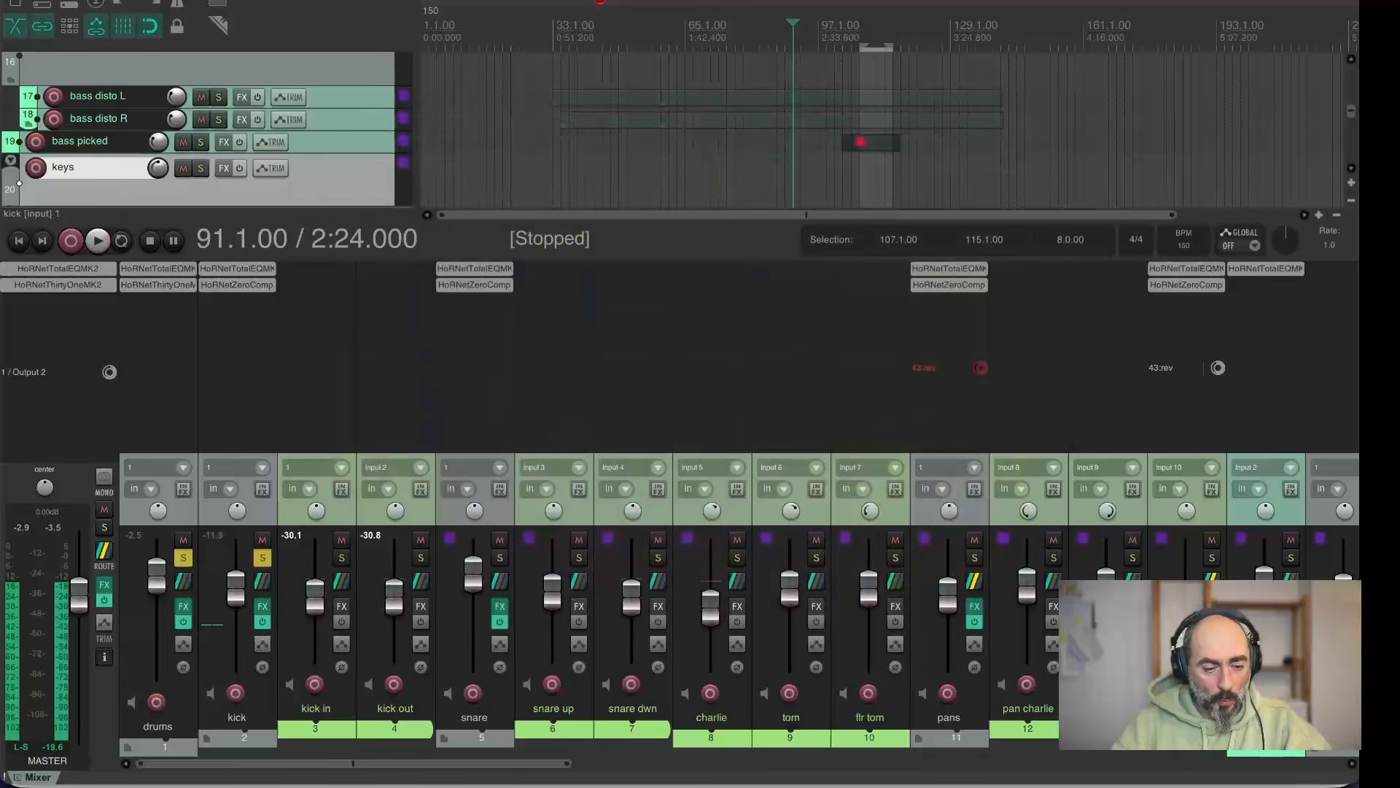
# Open the ZeroComp plugin on the snare track and play the song with the snare soloed as well
pyautogui.click(474, 285)
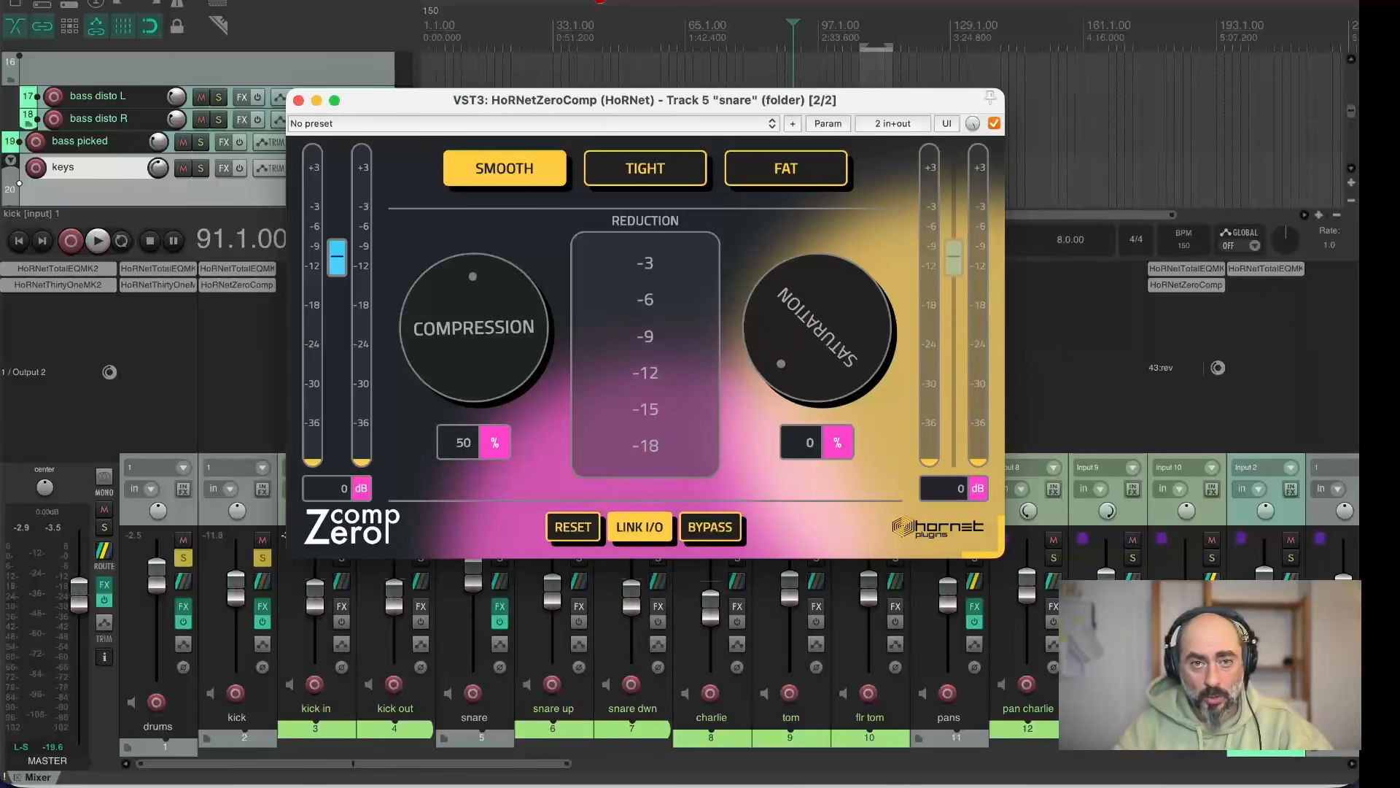
pyautogui.press('space')
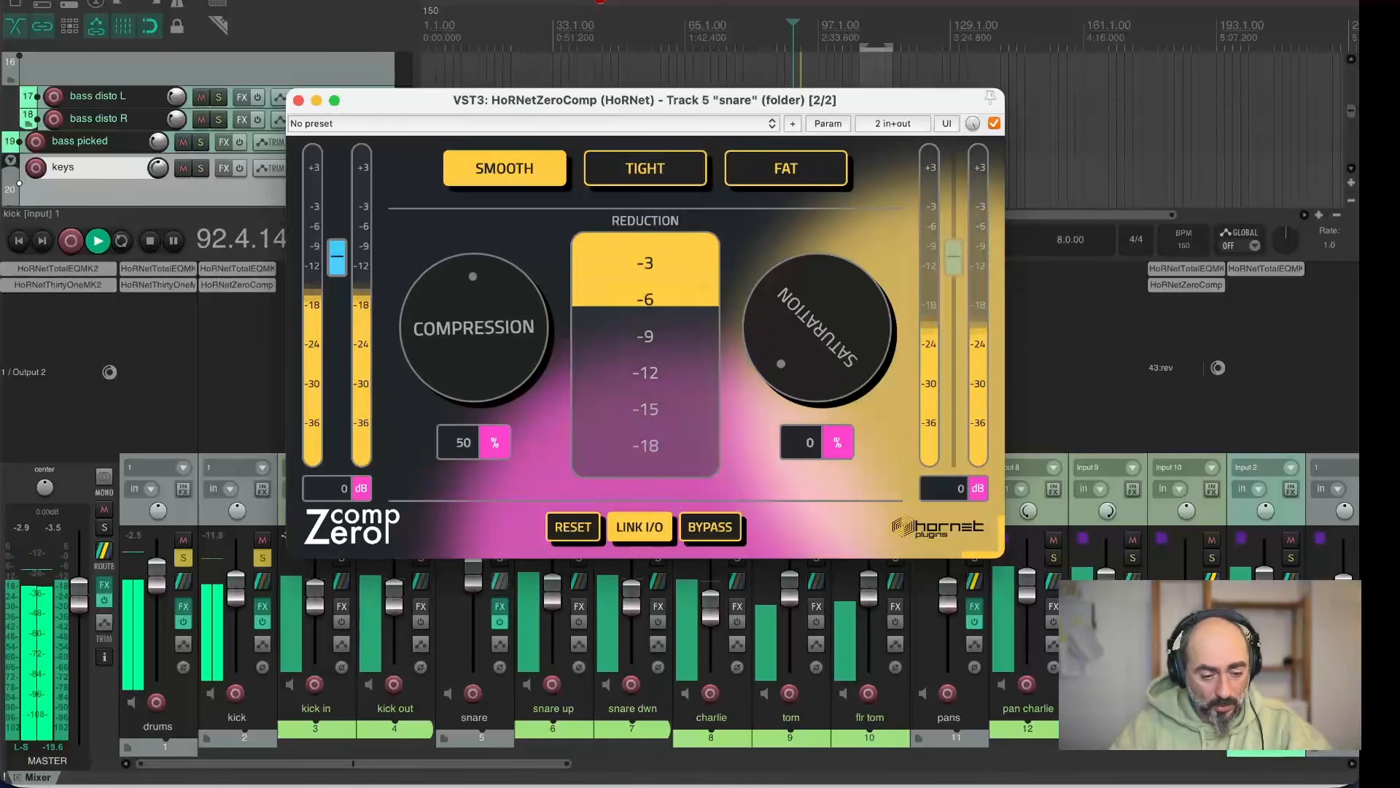
pyautogui.click(500, 562)
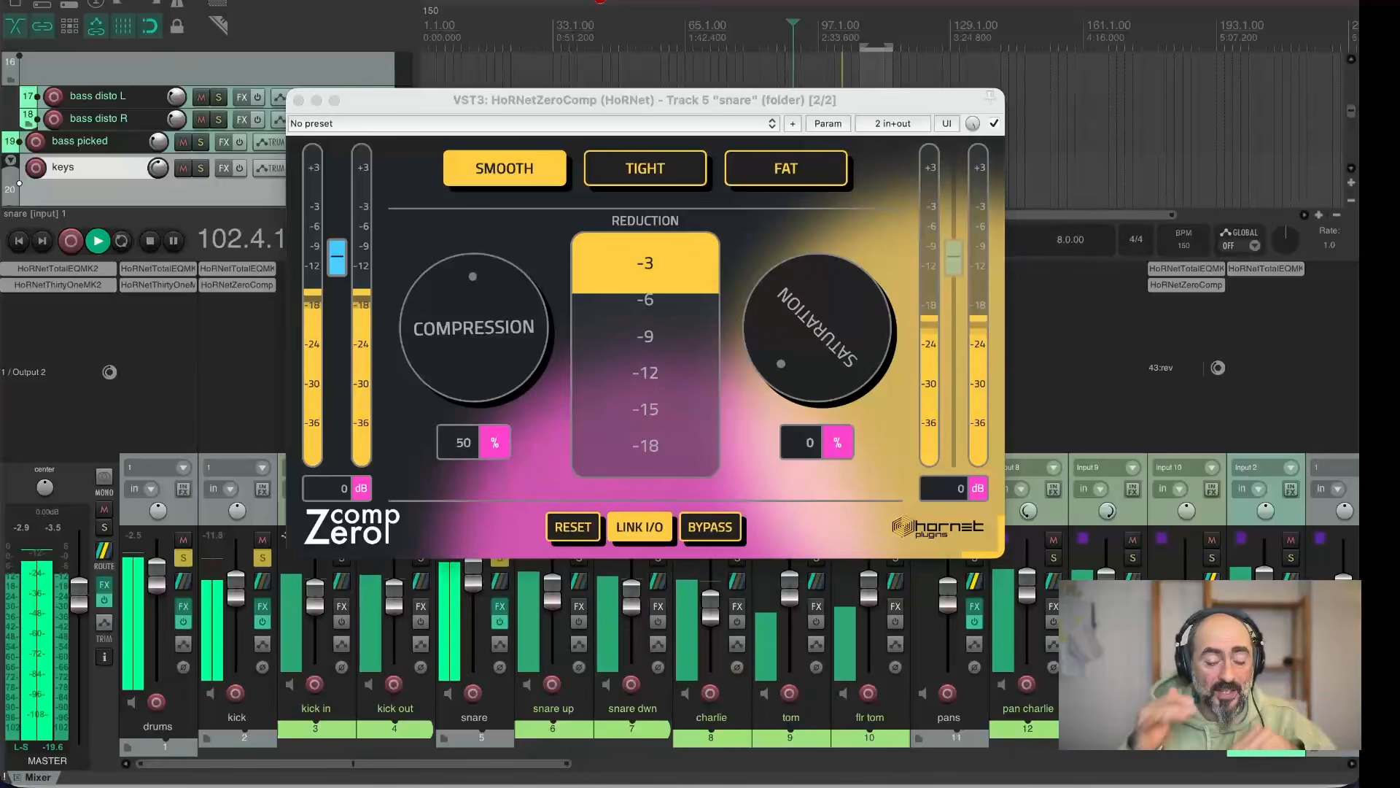
# Switch the snare compressor to Tight mode, set its compression to 29% and restart playback from the edit cursor
pyautogui.click(646, 169)
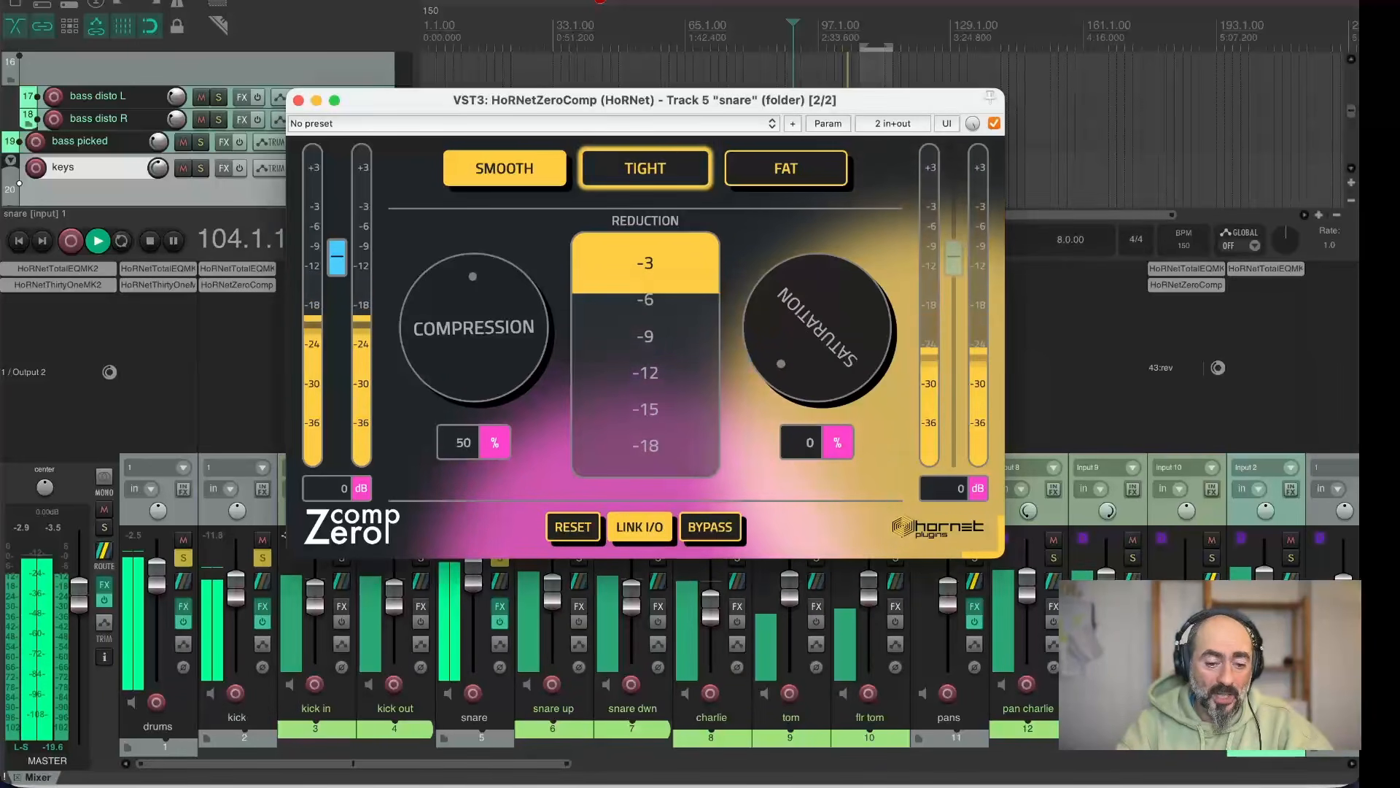
pyautogui.click(646, 169)
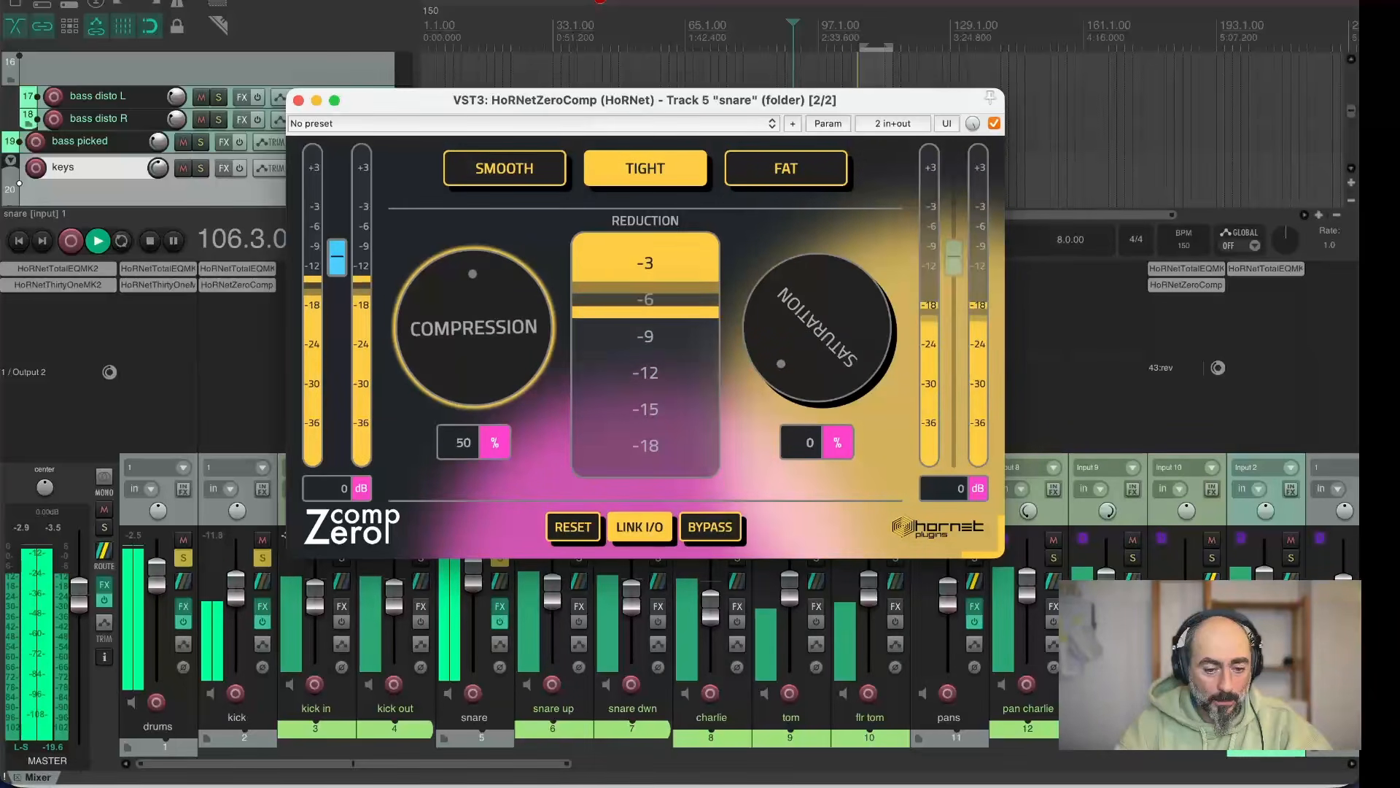
pyautogui.moveTo(475, 327); pyautogui.dragTo(474, 345)
pyautogui.press('space')
pyautogui.press('space')
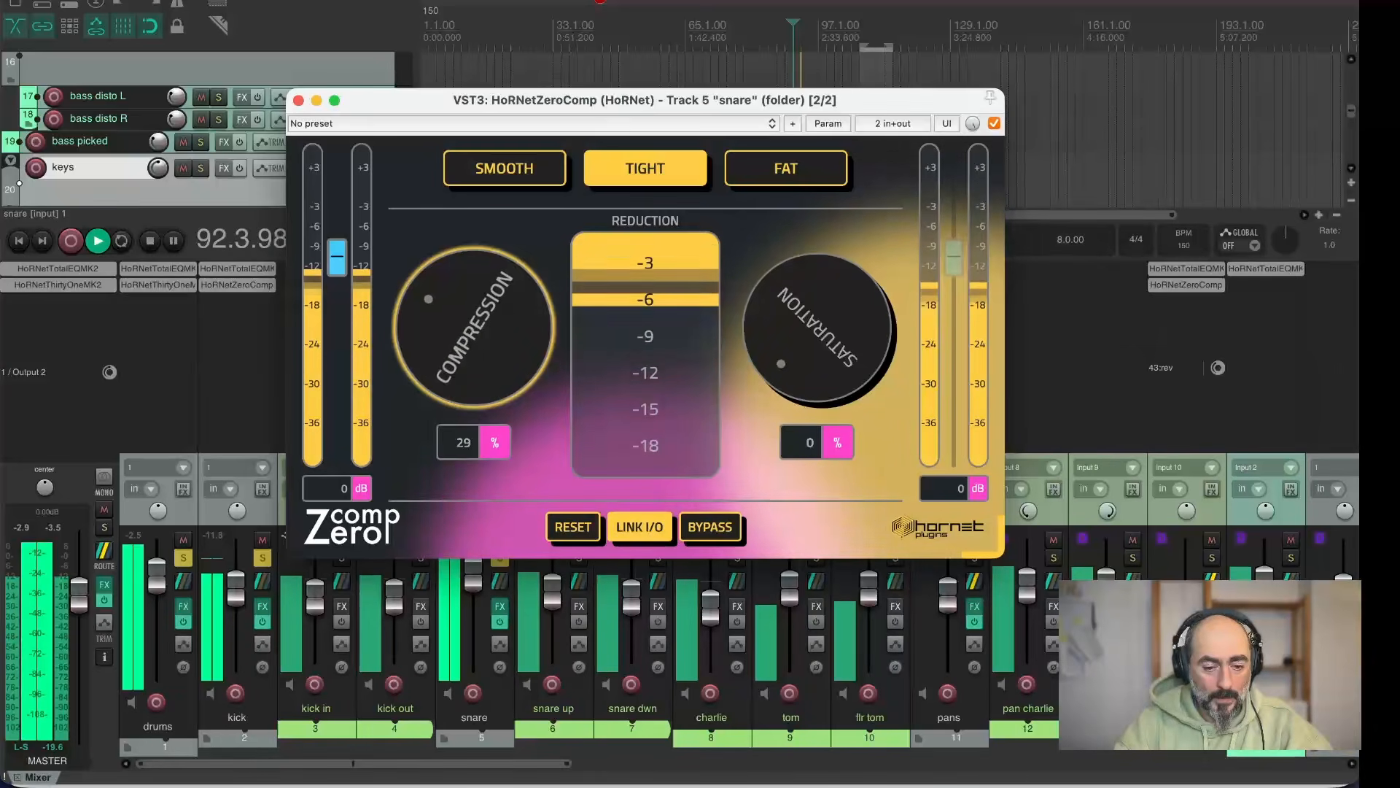
# Set the snare's saturation to 94% and compression to 46%, and compare the result with the compressor bypassed
pyautogui.moveTo(817, 327); pyautogui.dragTo(817, 239)
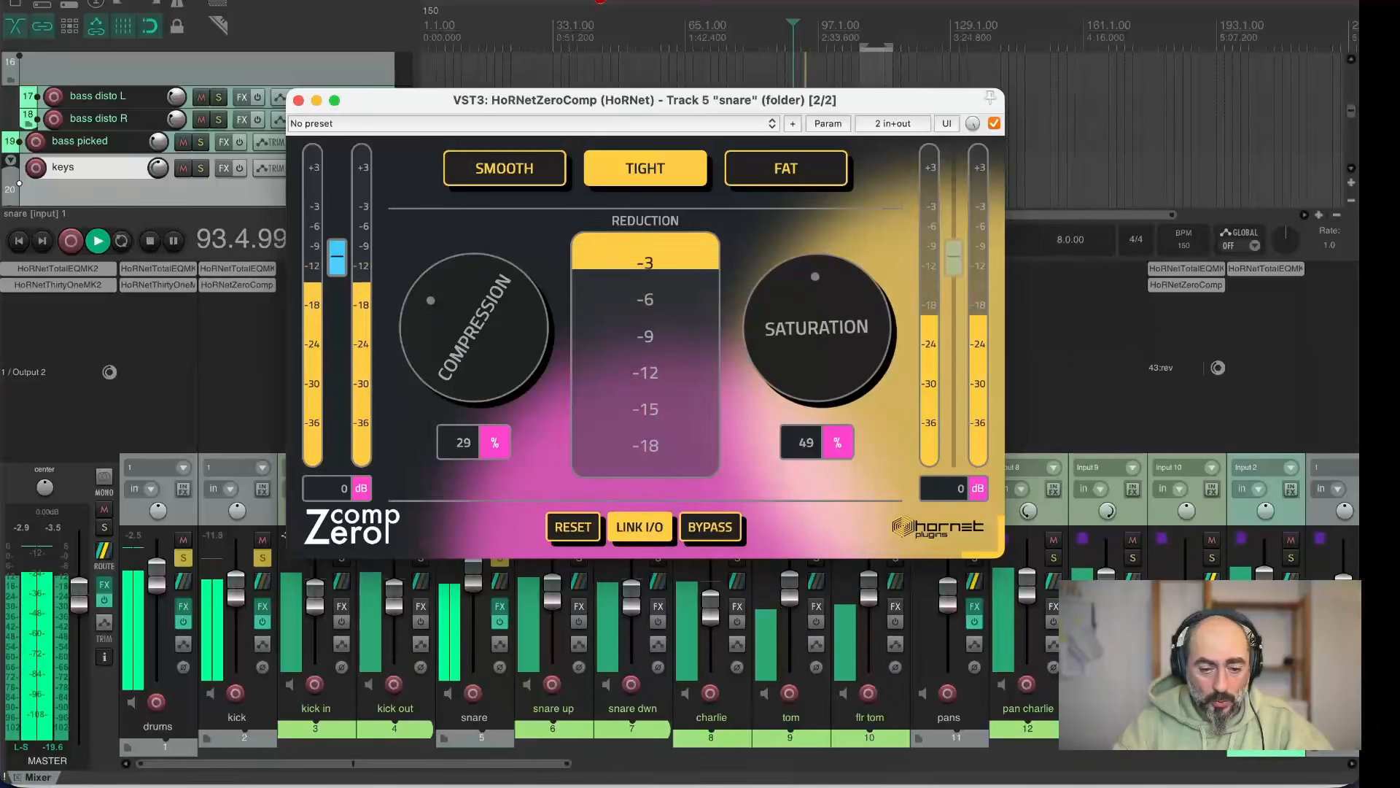
pyautogui.moveTo(817, 327); pyautogui.dragTo(816, 309)
pyautogui.moveTo(475, 327); pyautogui.dragTo(475, 301)
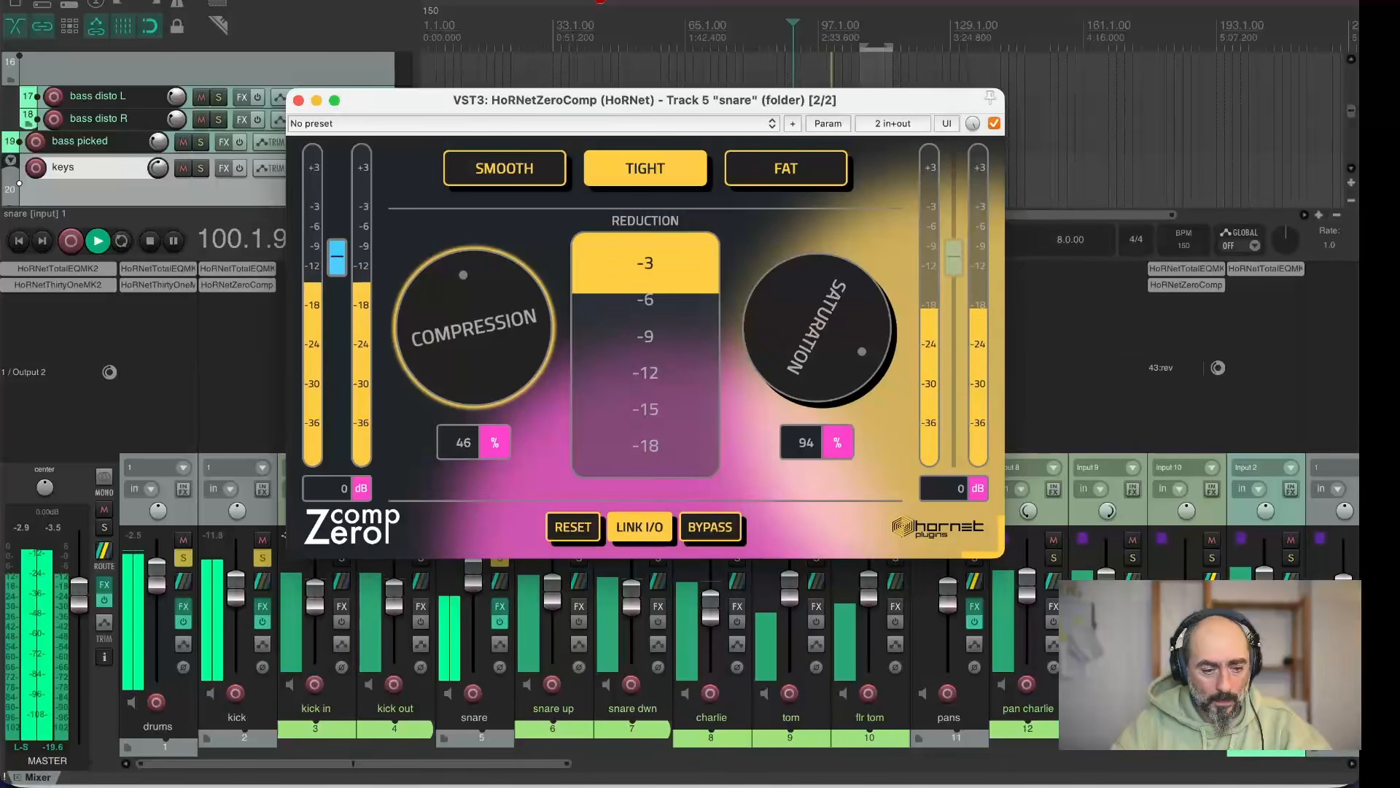
pyautogui.click(710, 527)
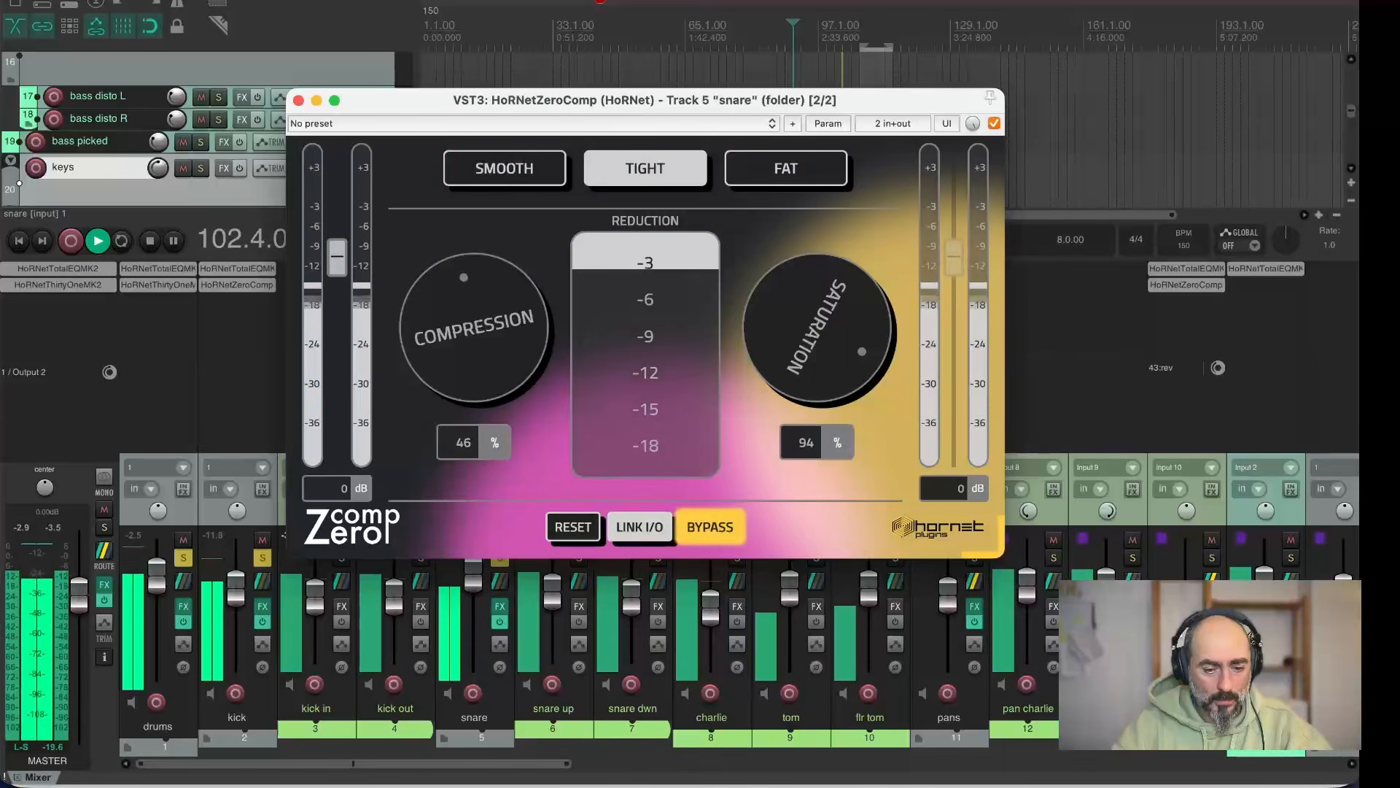
pyautogui.click(709, 527)
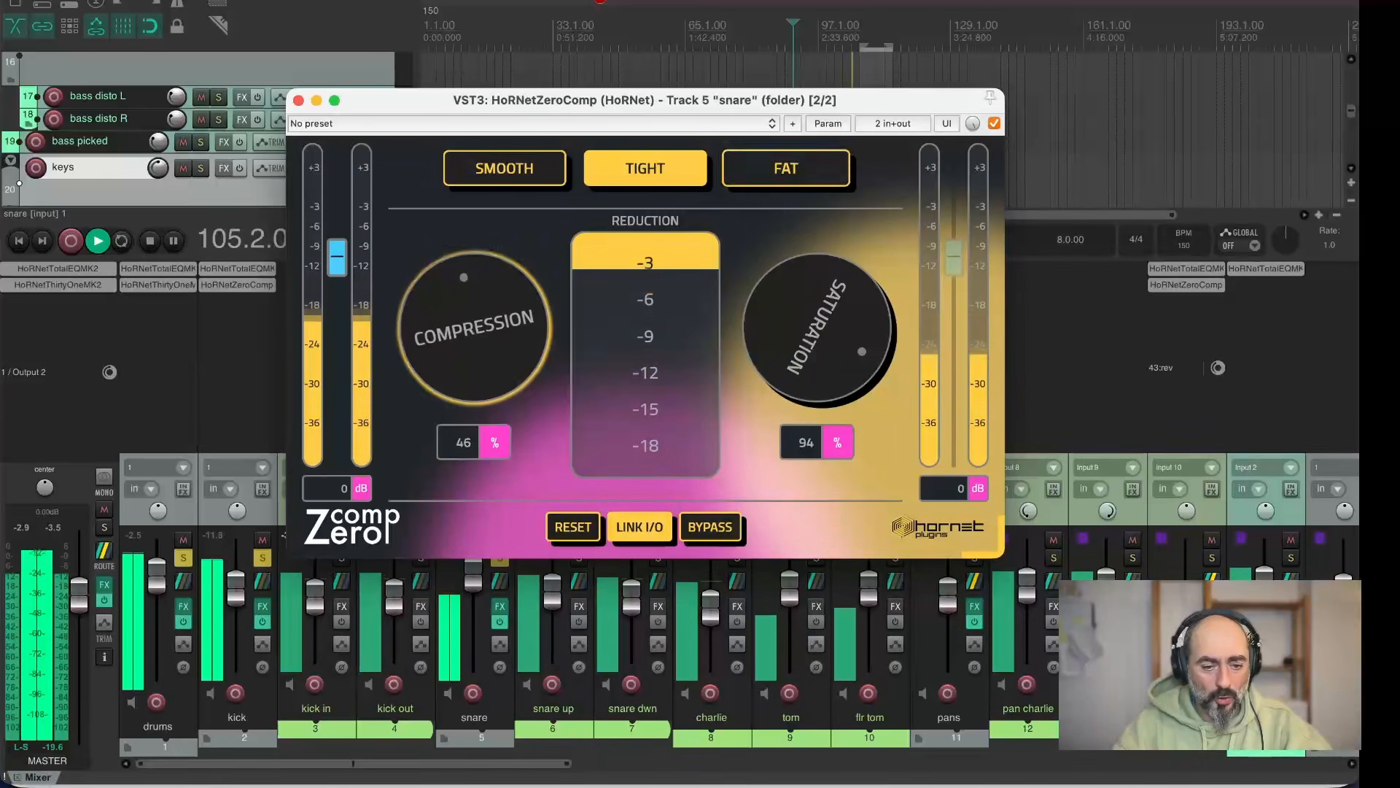
# Try the snare compressor in Fat mode with the compression lowered to 7%
pyautogui.click(786, 169)
pyautogui.moveTo(474, 328); pyautogui.dragTo(474, 372)
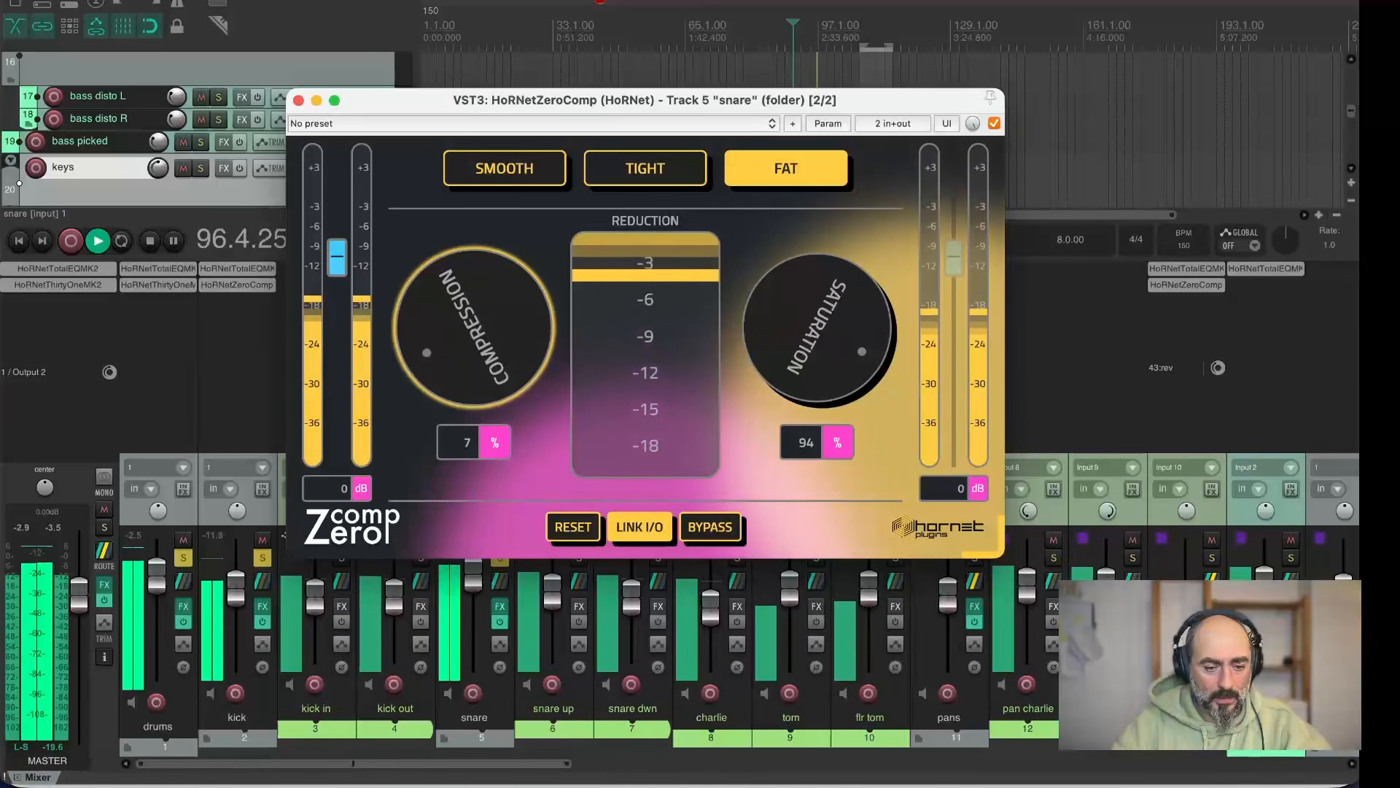
# Return the snare compressor to Tight mode with 51% compression, close its plugin window and stop playback
pyautogui.click(645, 169)
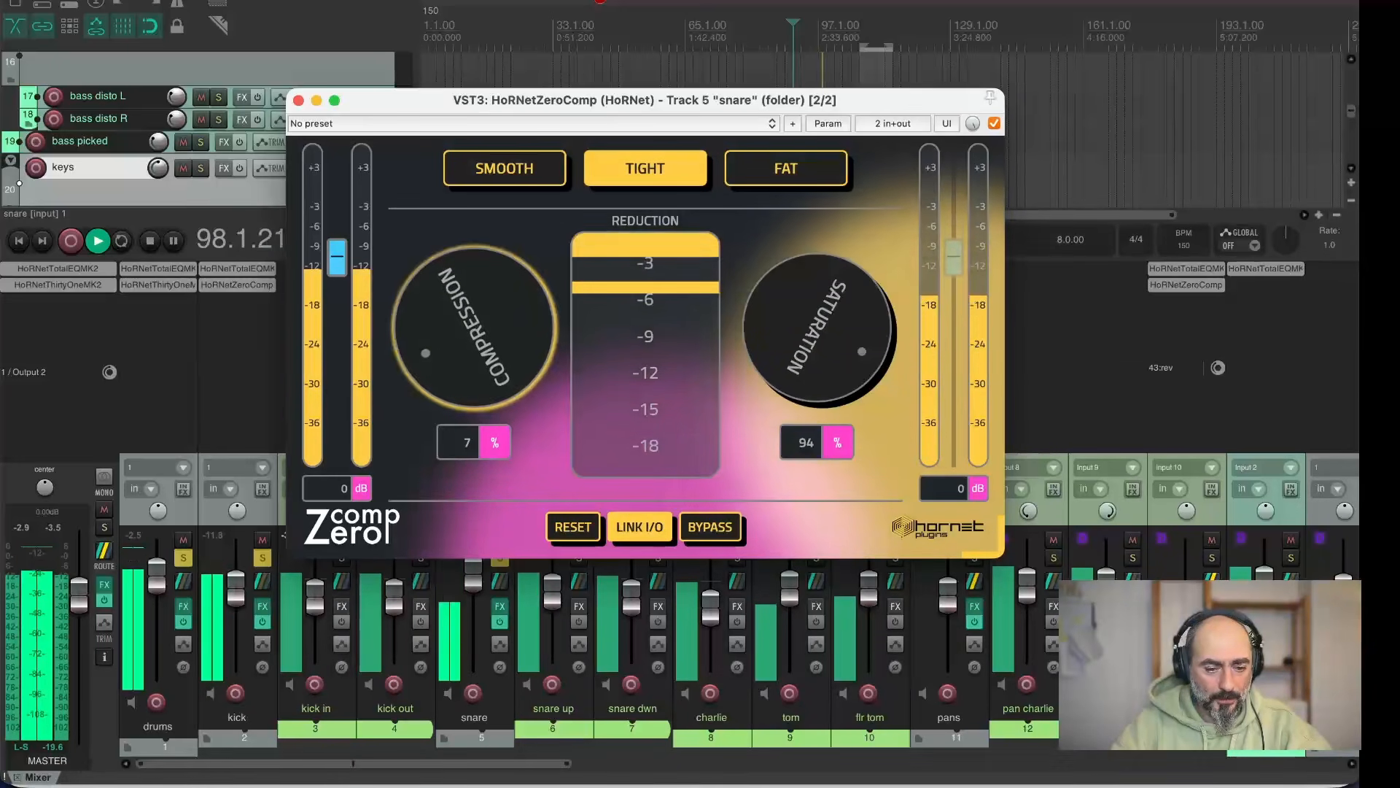
pyautogui.moveTo(474, 329); pyautogui.dragTo(474, 263)
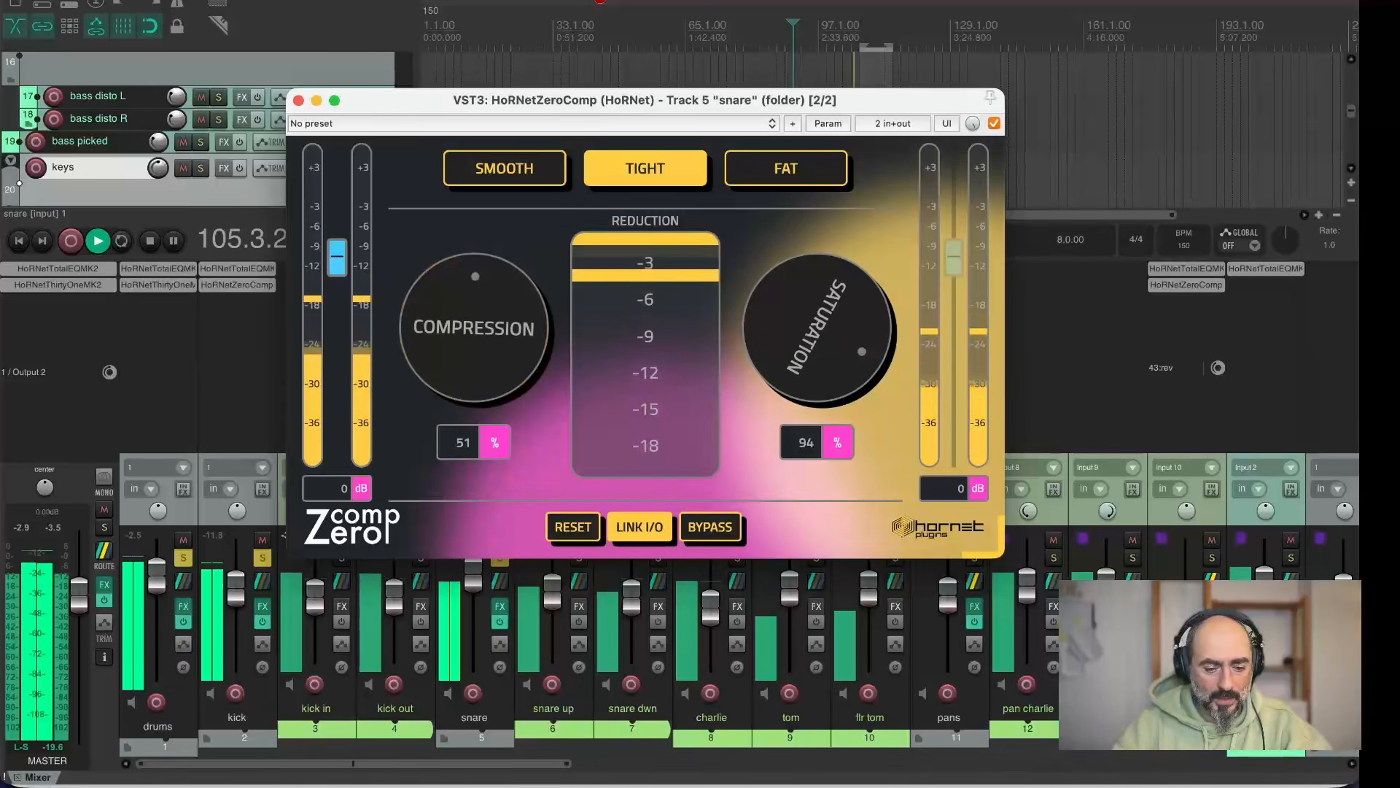
pyautogui.click(299, 99)
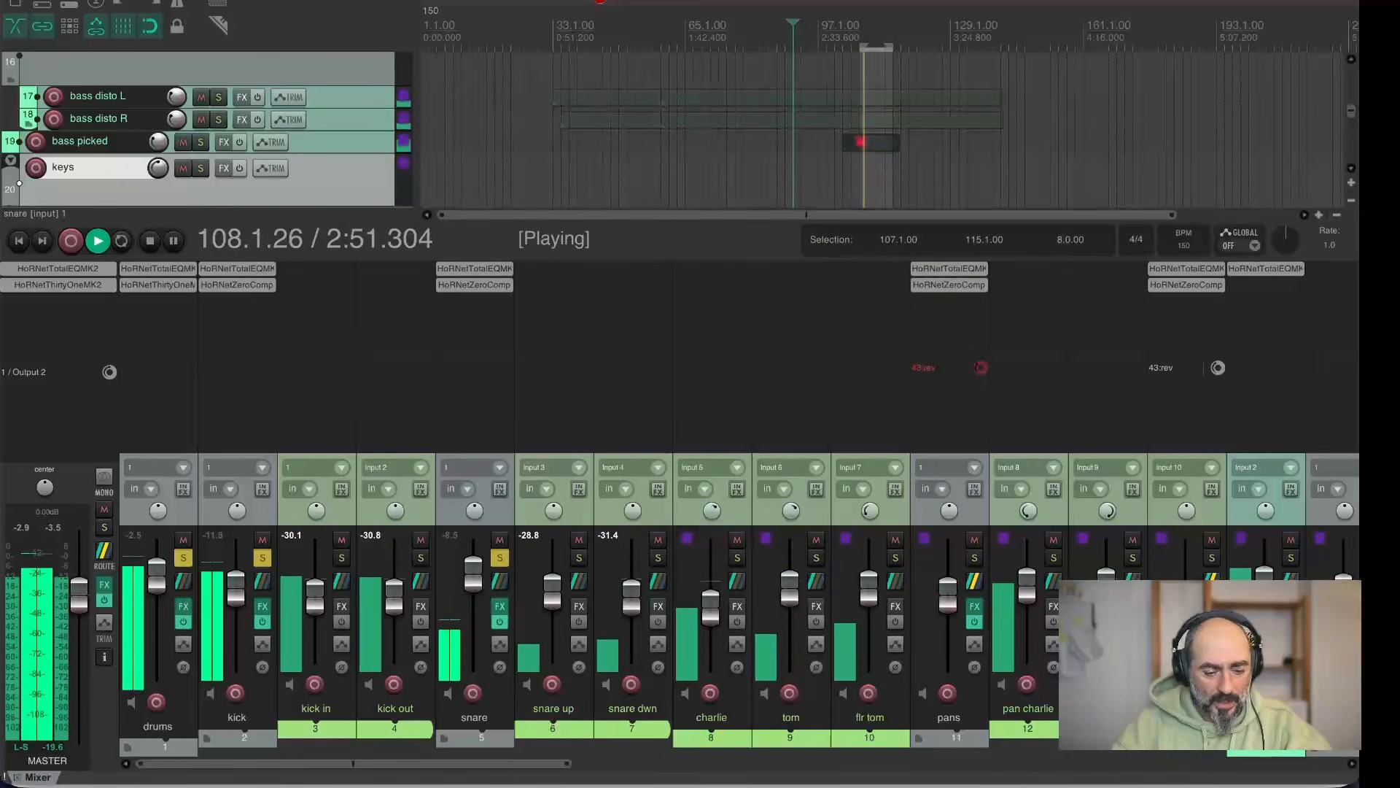
pyautogui.press('space')
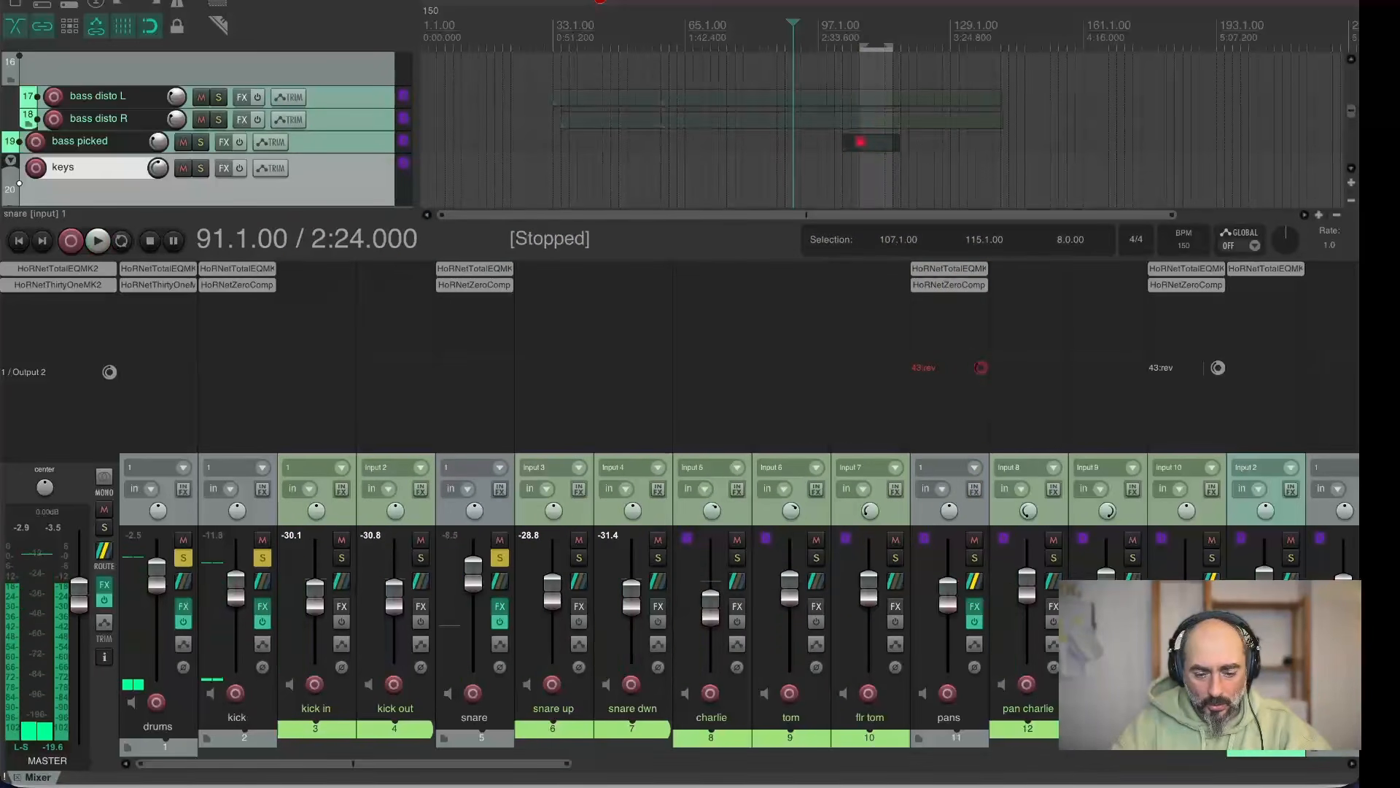
# Open the pans track's HoRNetZeroComp, start playback, and set its compression to 9% and saturation to 52% in Smooth mode
pyautogui.click(949, 285)
pyautogui.press('space')
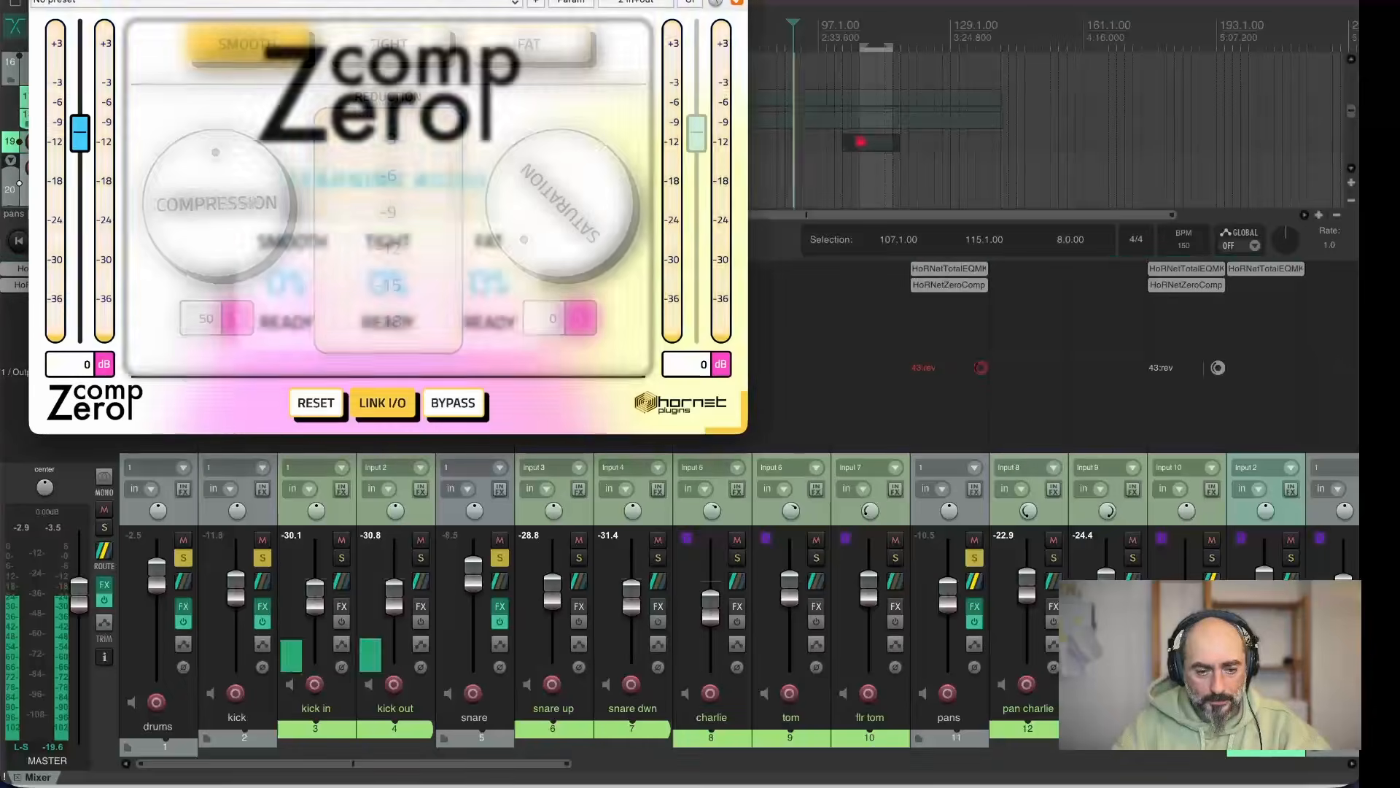
pyautogui.moveTo(388, 0); pyautogui.dragTo(644, 106)
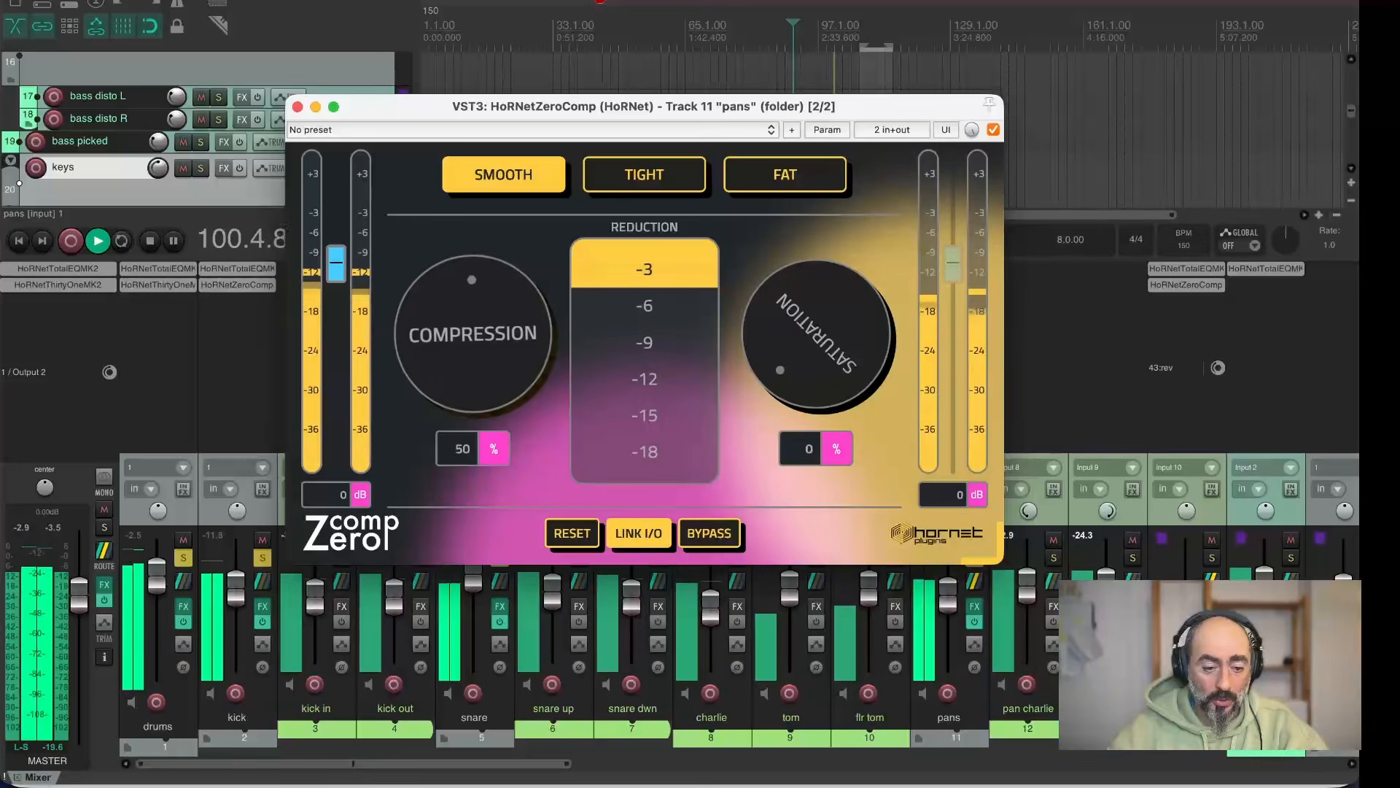
pyautogui.moveTo(472, 333); pyautogui.dragTo(473, 357)
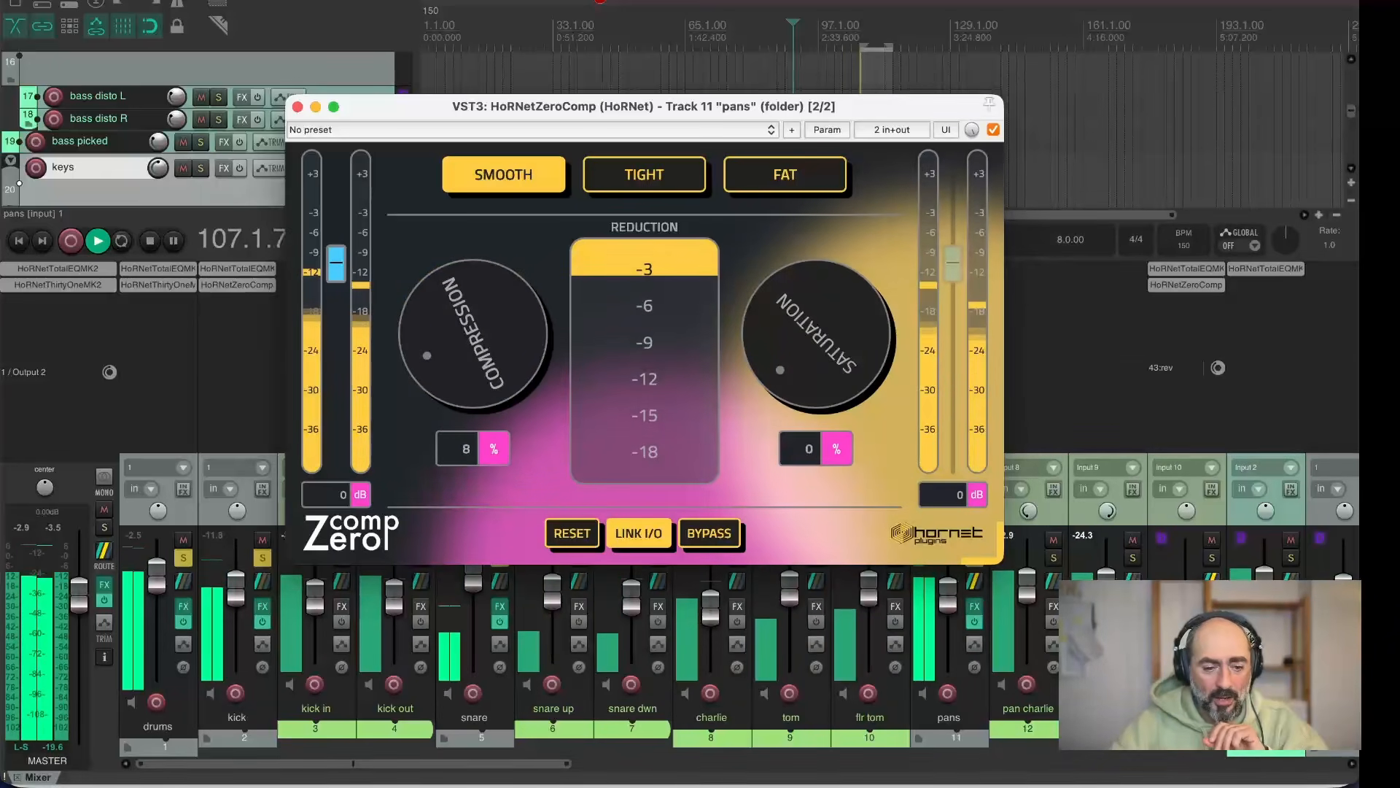
pyautogui.moveTo(817, 333); pyautogui.dragTo(817, 297)
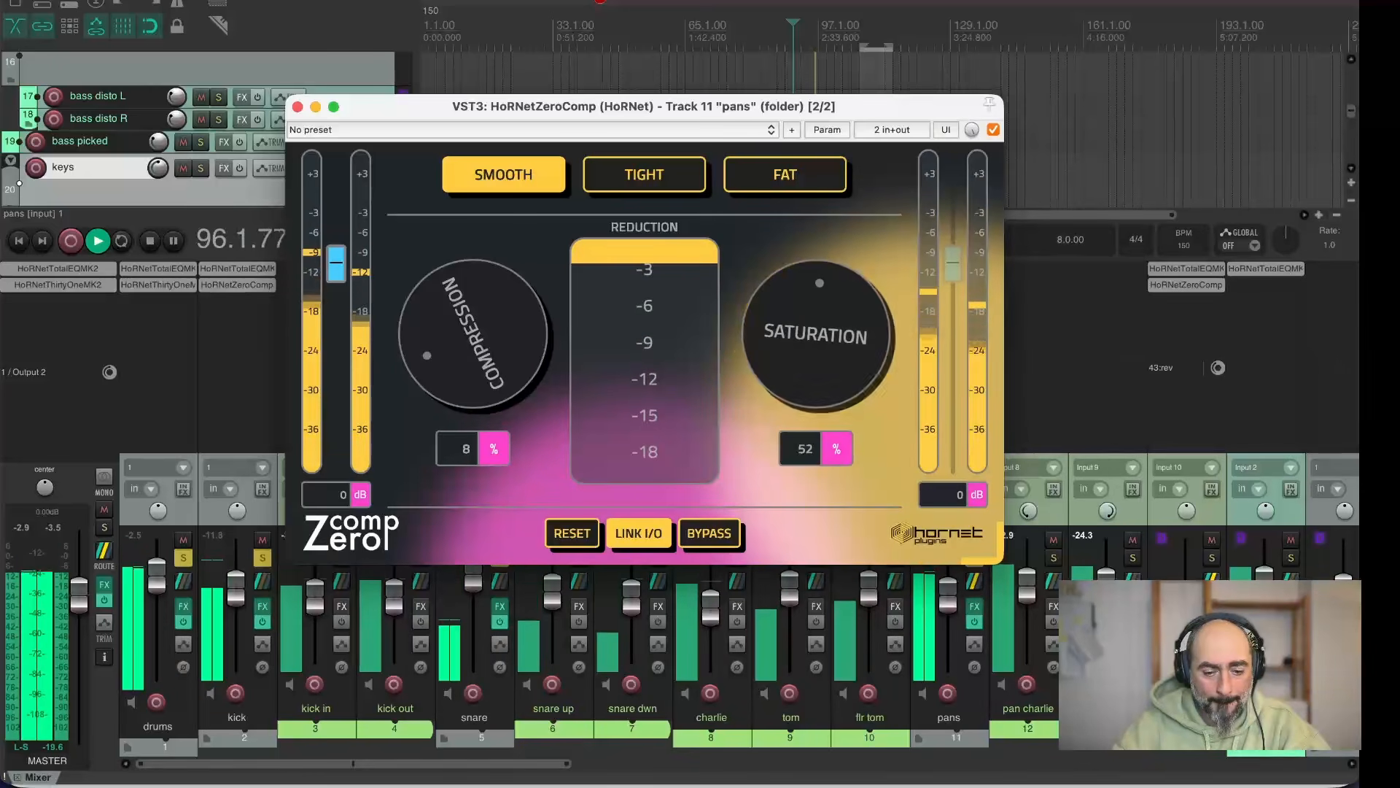
pyautogui.moveTo(473, 334); pyautogui.dragTo(473, 334)
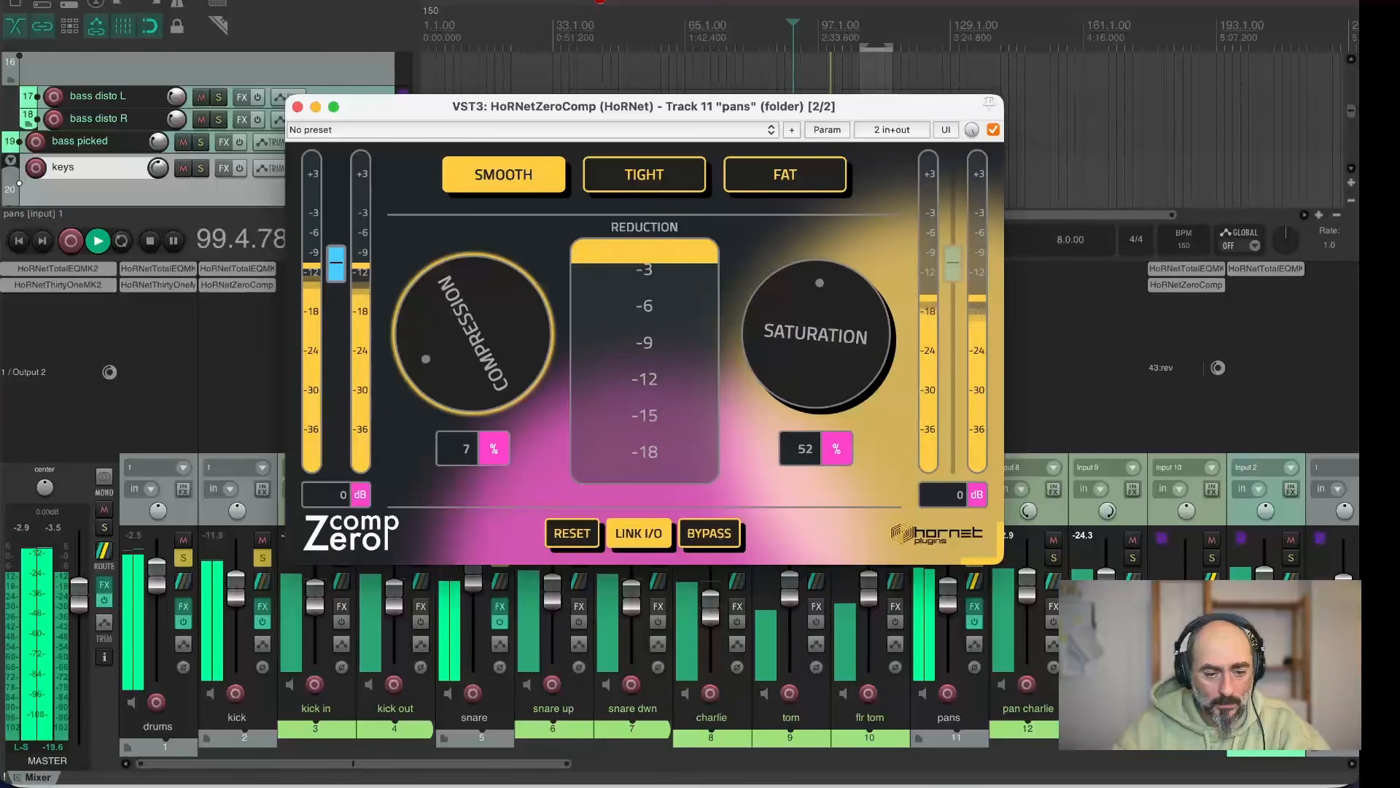
pyautogui.moveTo(473, 334); pyautogui.dragTo(473, 332)
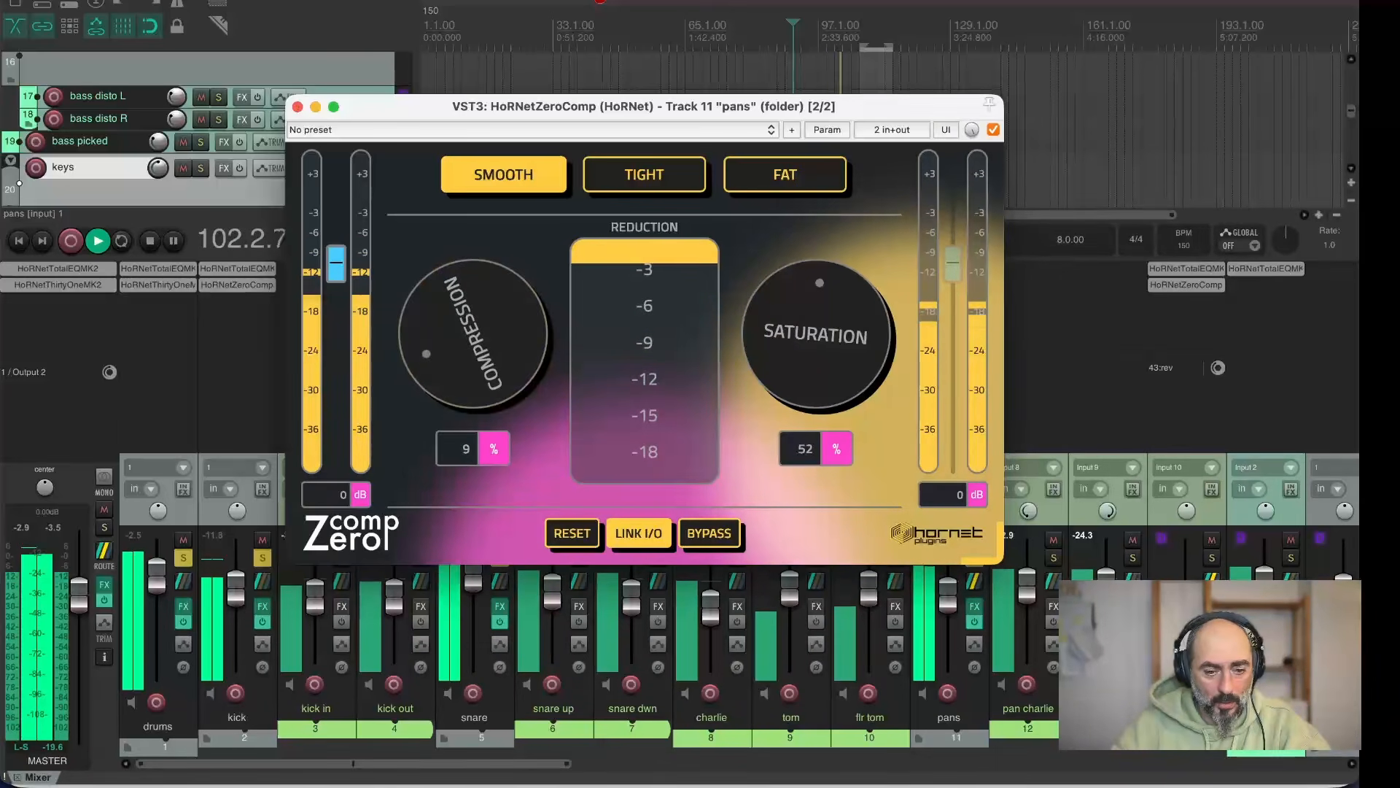
# Try the pans compressor in Tight mode with the compression raised to 45%
pyautogui.click(644, 174)
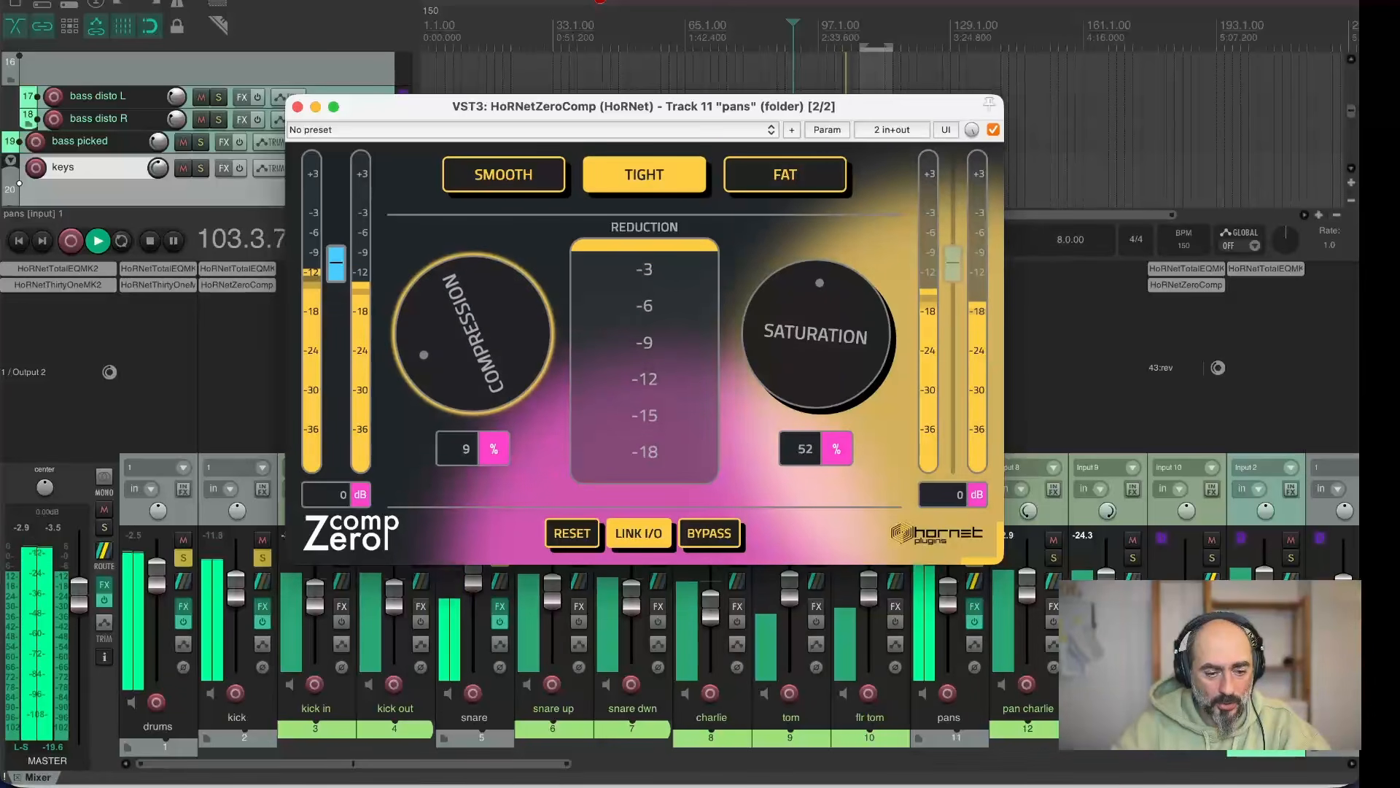
pyautogui.moveTo(474, 334); pyautogui.dragTo(474, 320)
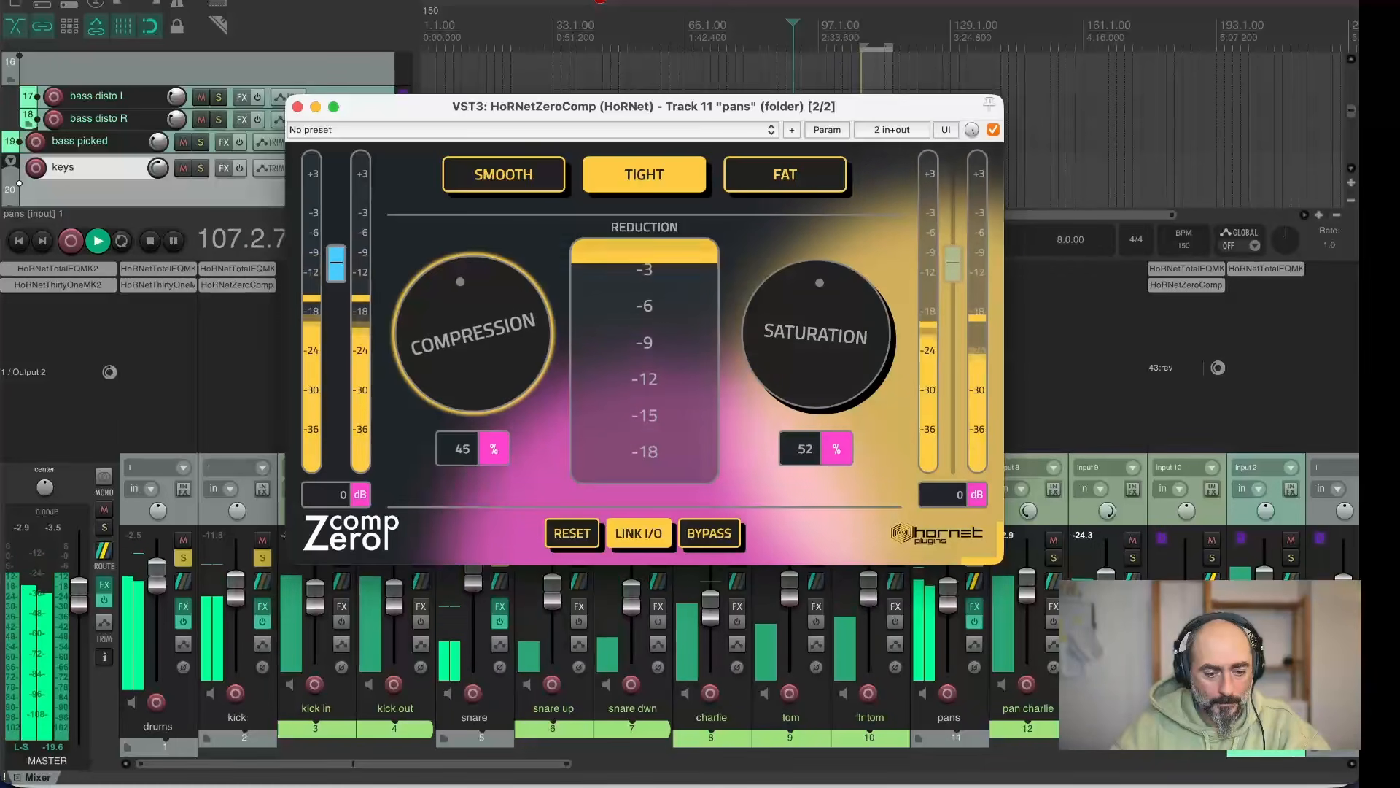
# Return the pans compressor to Smooth mode with 15% compression and close its plugin window
pyautogui.click(503, 175)
pyautogui.moveTo(473, 329); pyautogui.dragTo(473, 353)
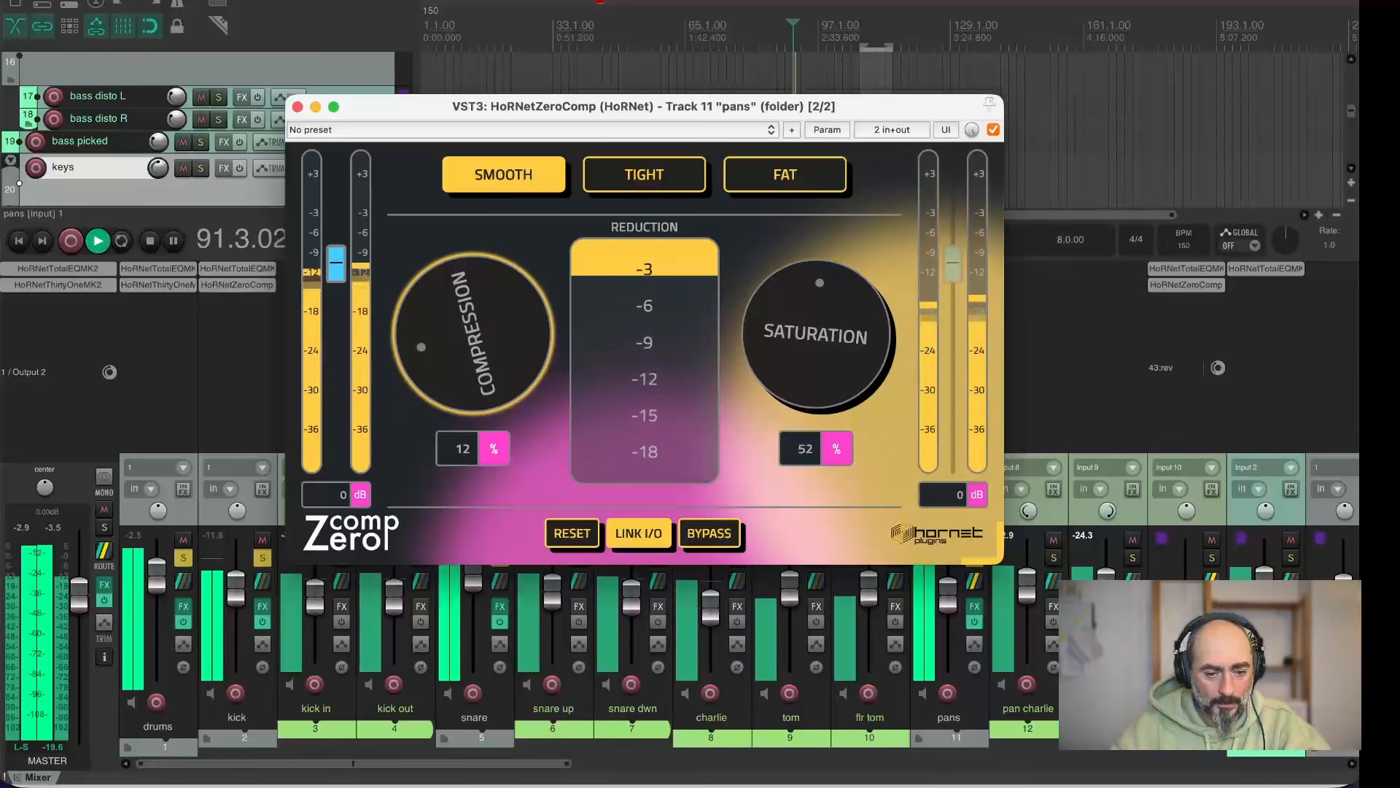
pyautogui.moveTo(473, 351); pyautogui.dragTo(474, 349)
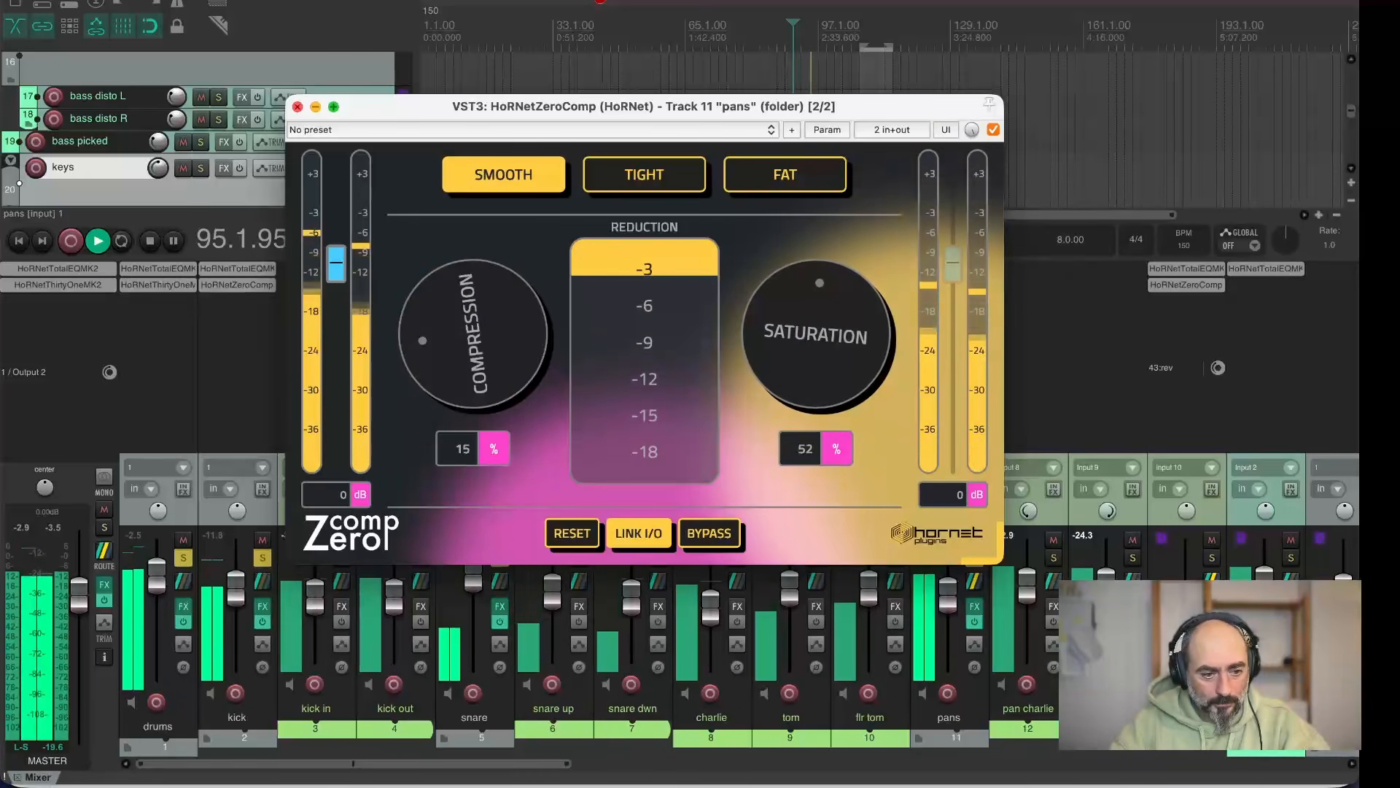
pyautogui.click(298, 106)
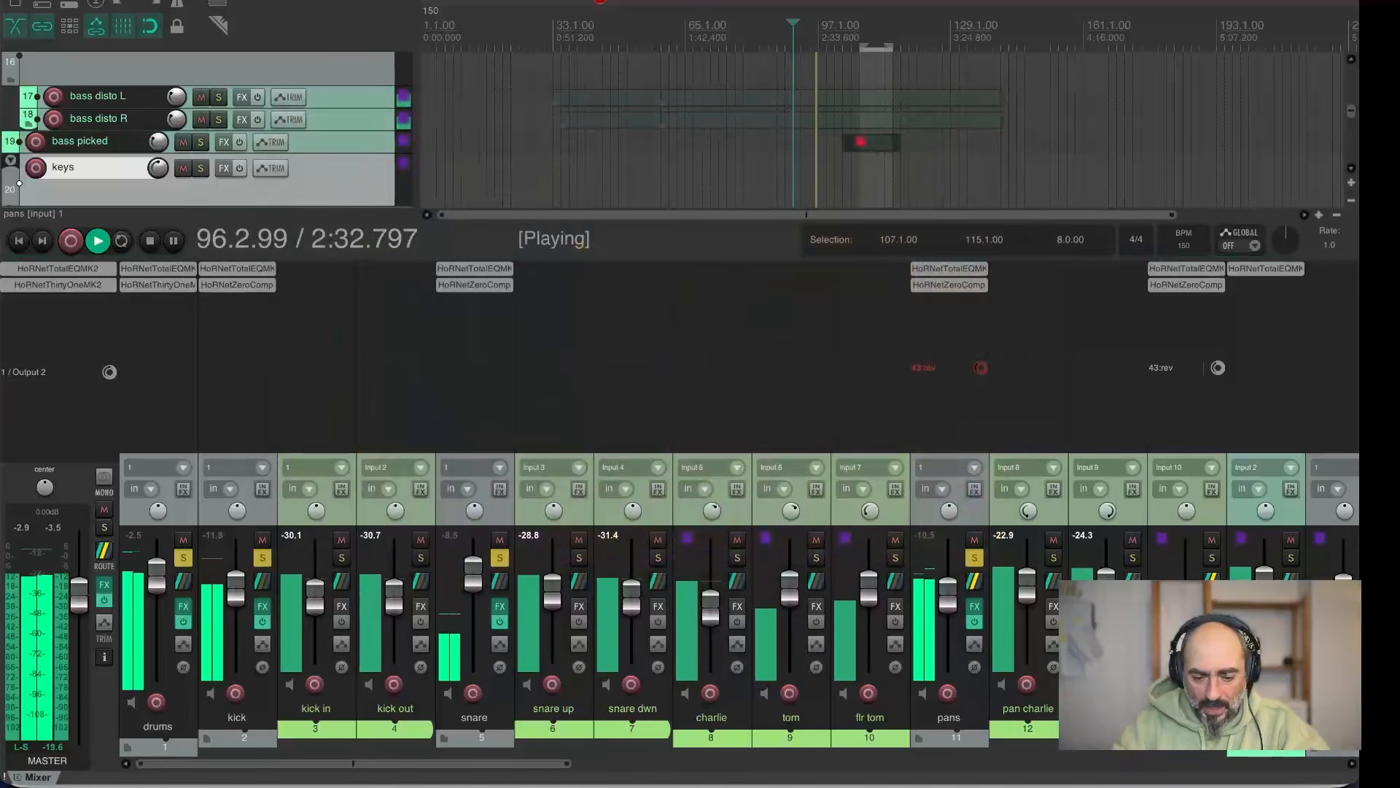
# Solo the room track and set its HoRNetZeroComp to Fat mode with saturation and compression both at 100%
pyautogui.click(1212, 558)
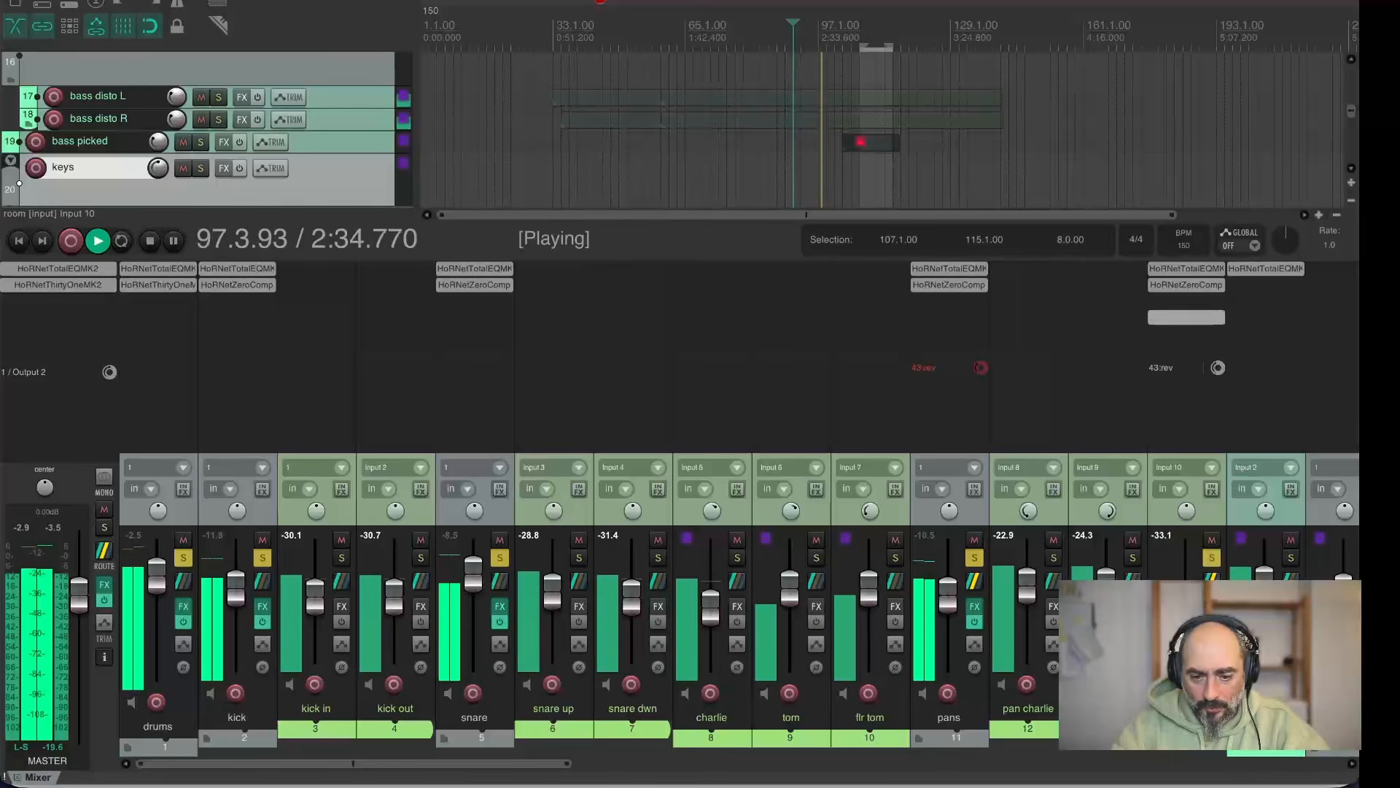
pyautogui.click(1186, 285)
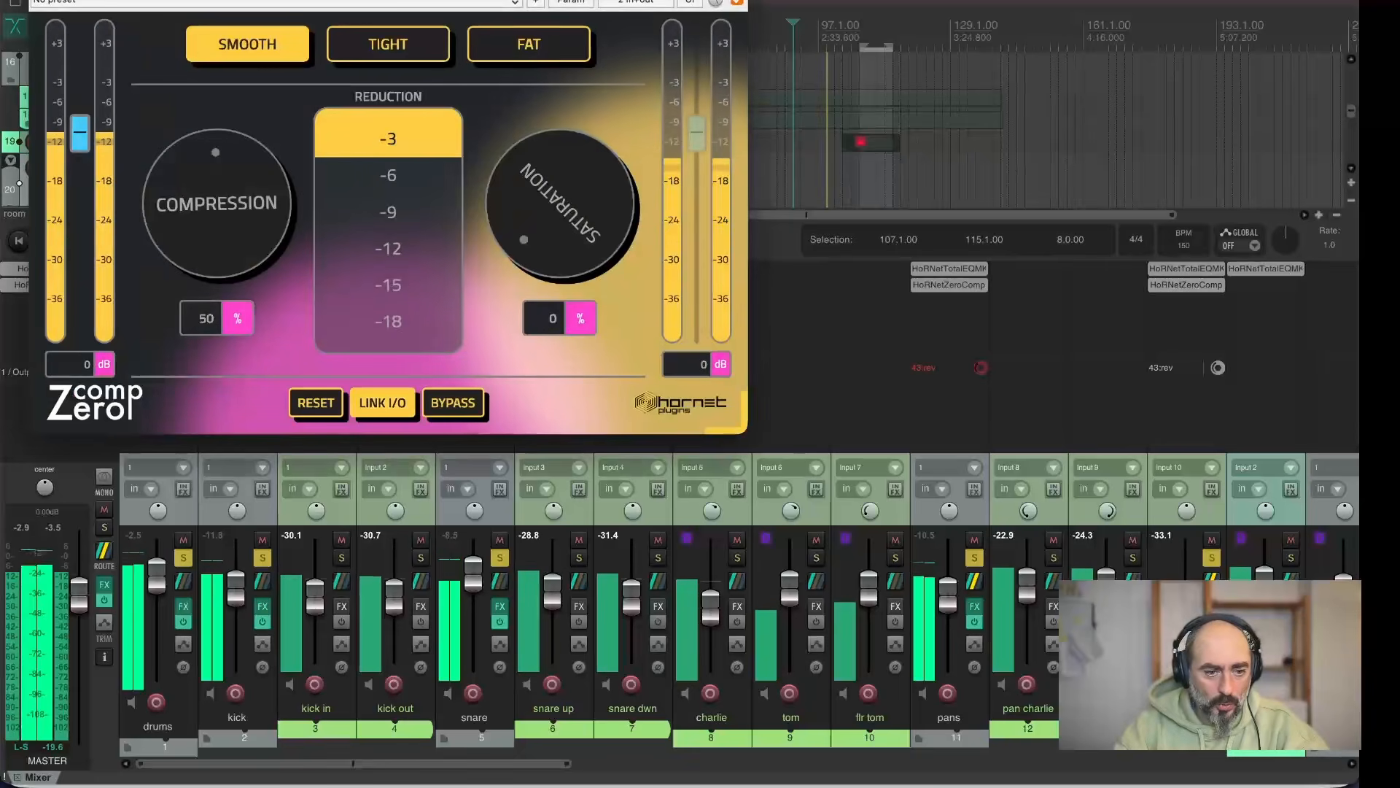
pyautogui.moveTo(510, 1); pyautogui.dragTo(780, 106)
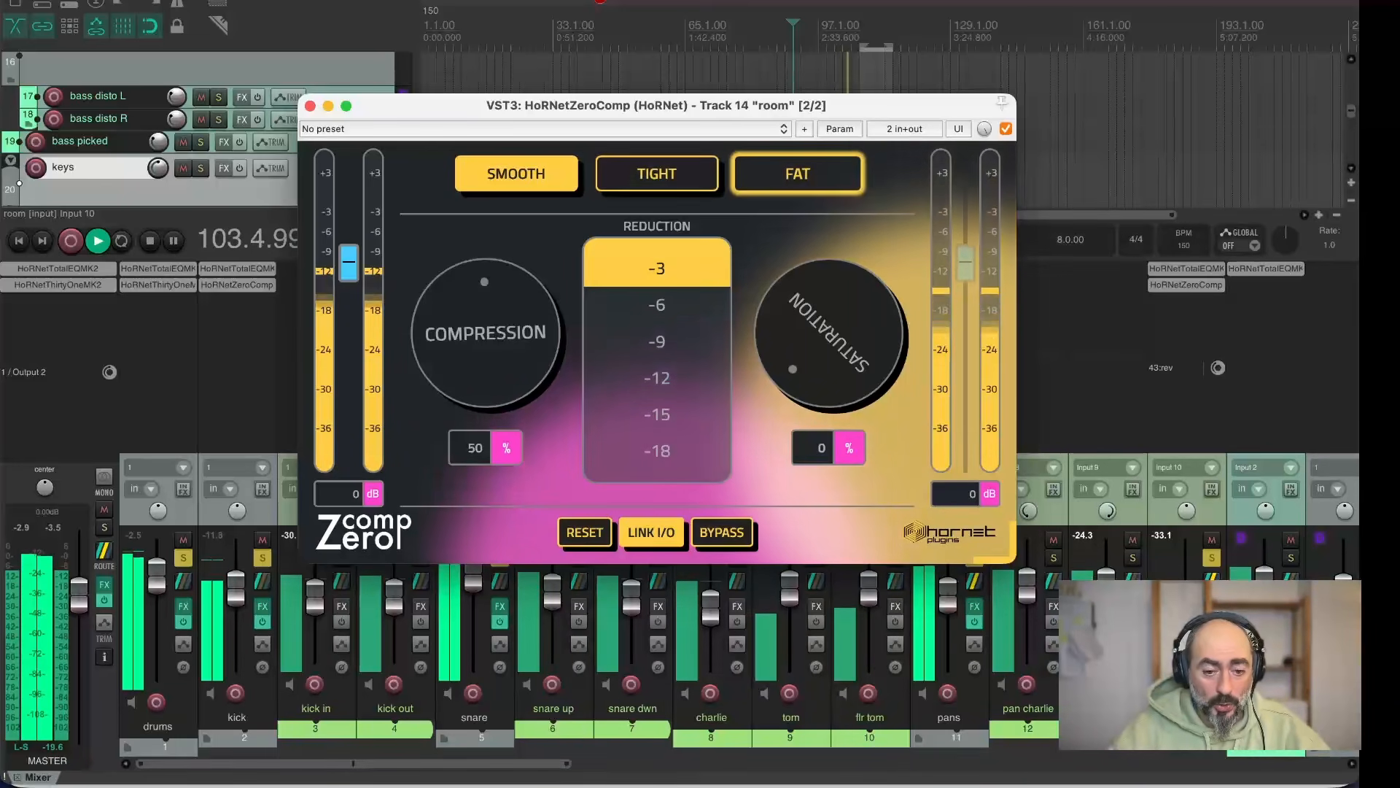
pyautogui.click(798, 174)
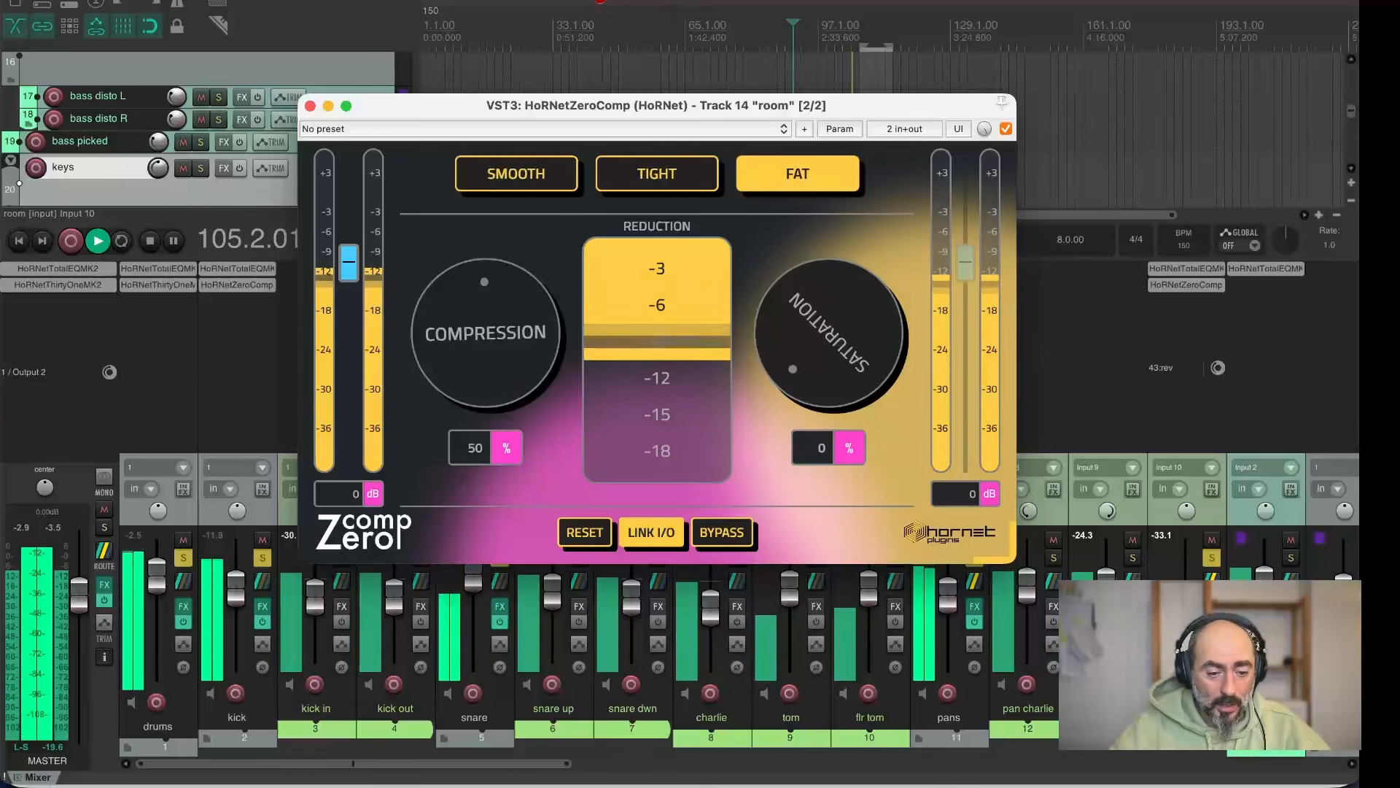
pyautogui.moveTo(830, 332); pyautogui.dragTo(829, 182)
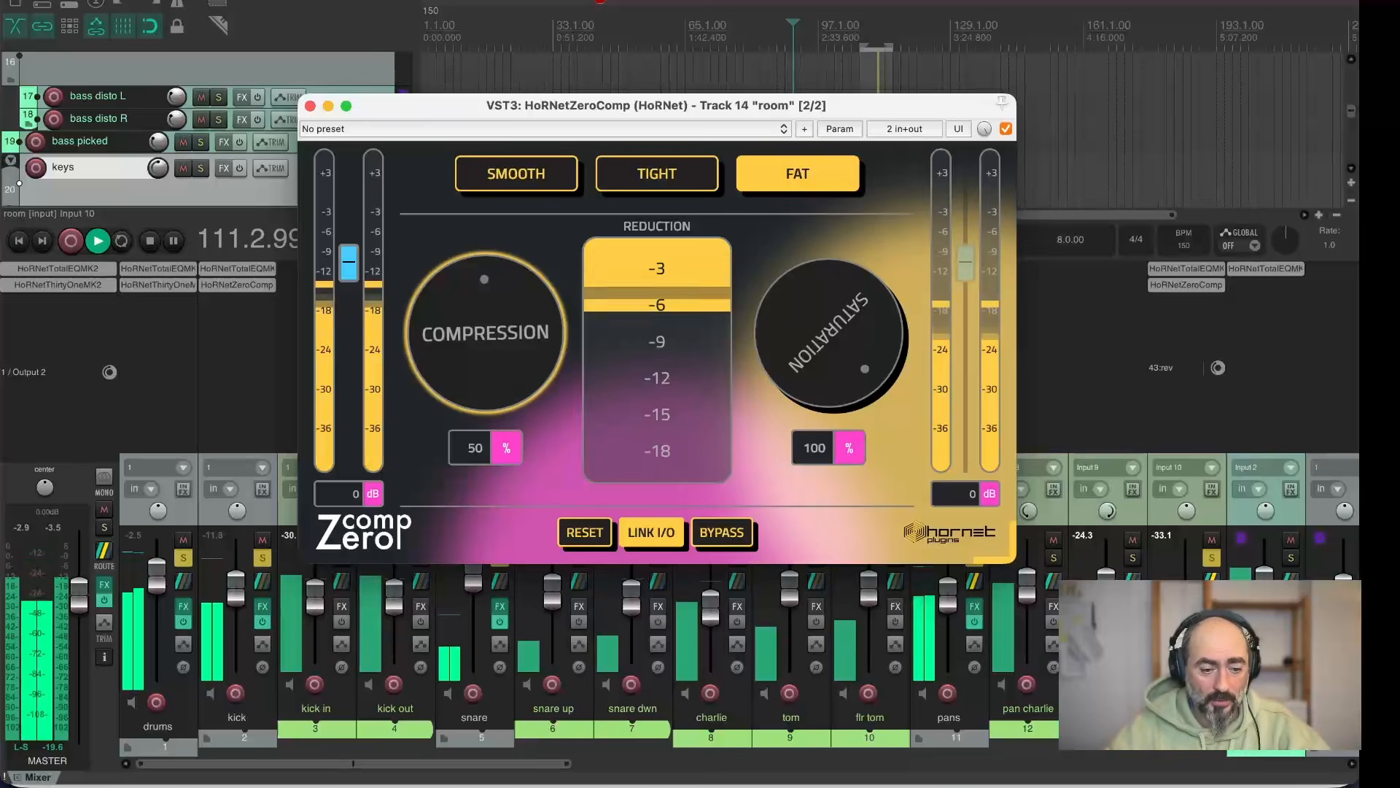
pyautogui.moveTo(485, 332); pyautogui.dragTo(485, 268)
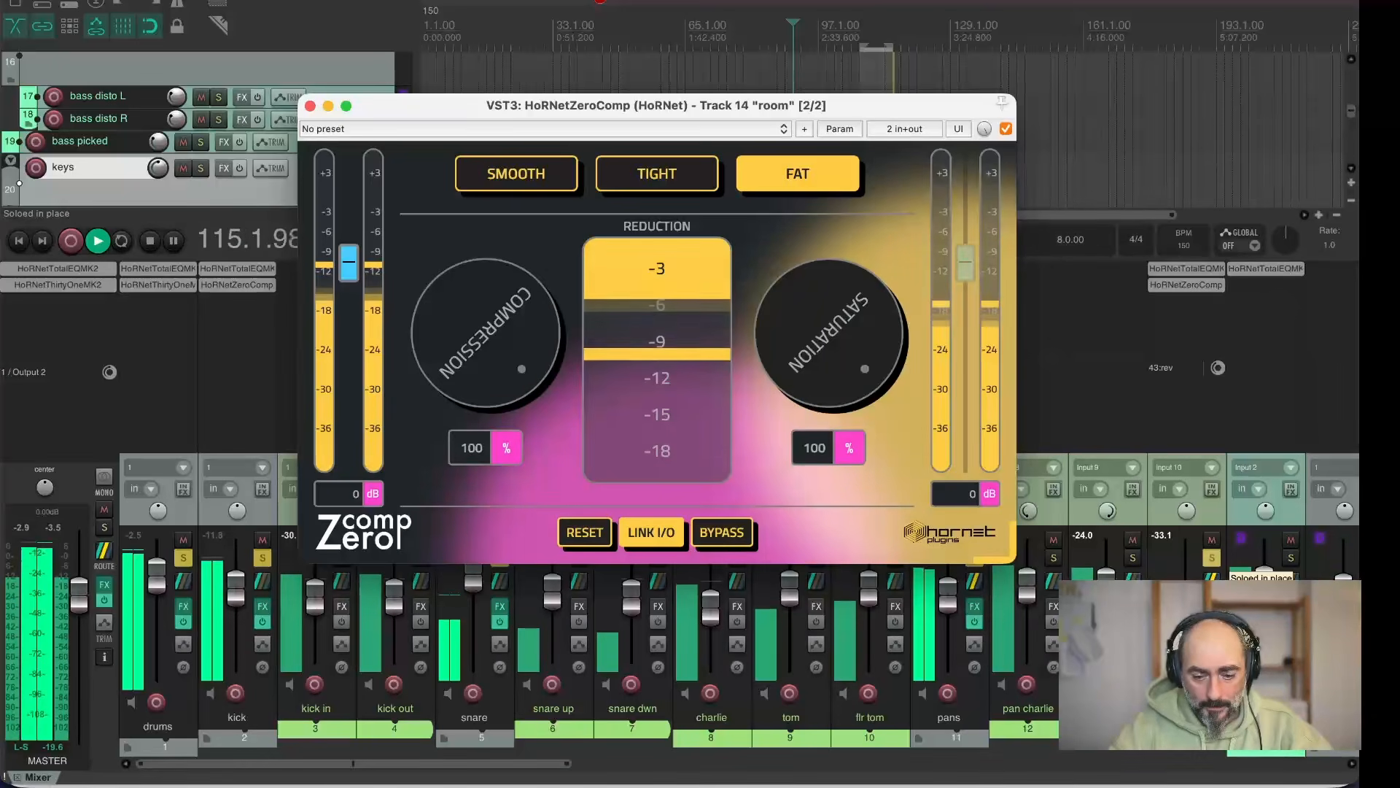
# Listen to the room track soloed alone, close its compressor, and add the kick, snare and pans back to the solo
pyautogui.keyDown('alt'); pyautogui.keyDown('super'); pyautogui.click(1212, 558); pyautogui.keyUp('super'); pyautogui.keyUp('alt')
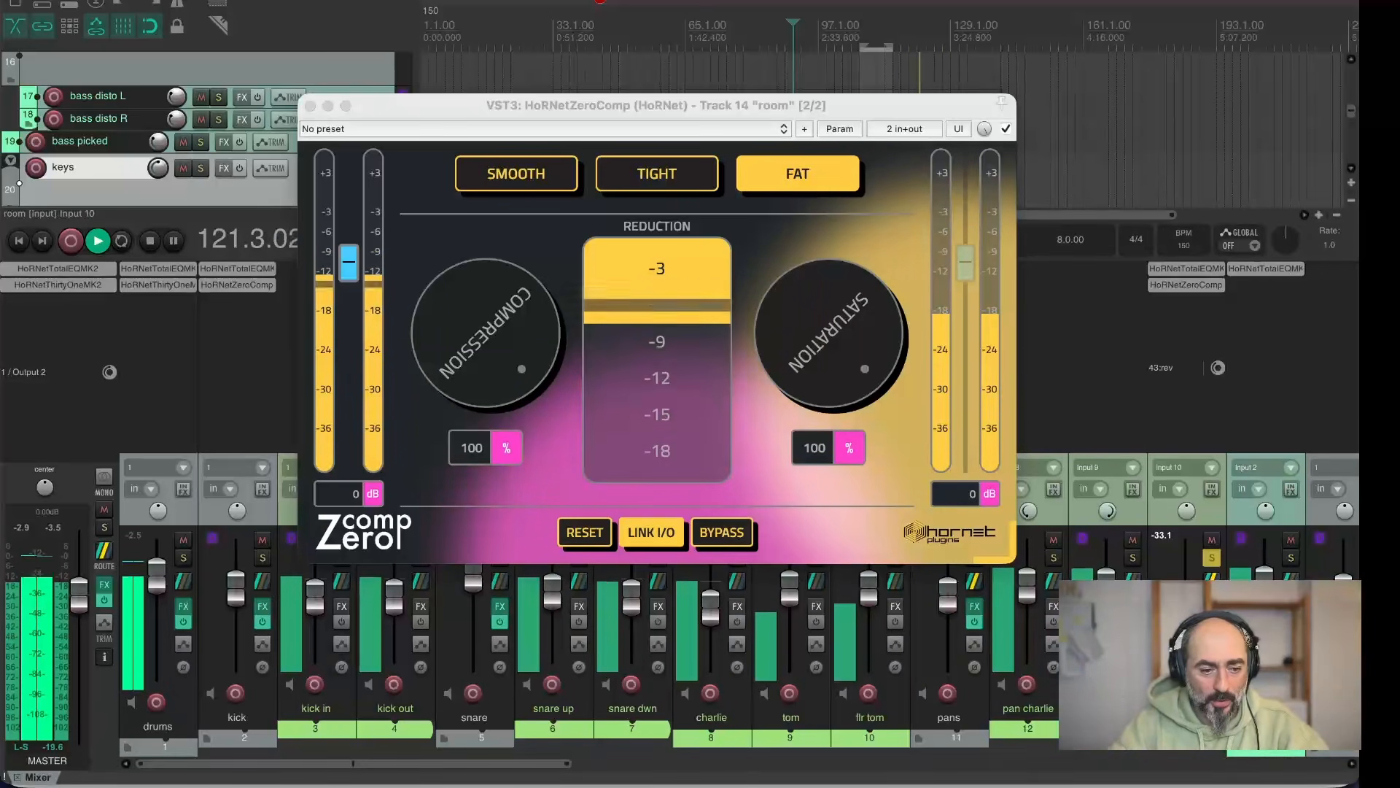
pyautogui.click(1187, 285)
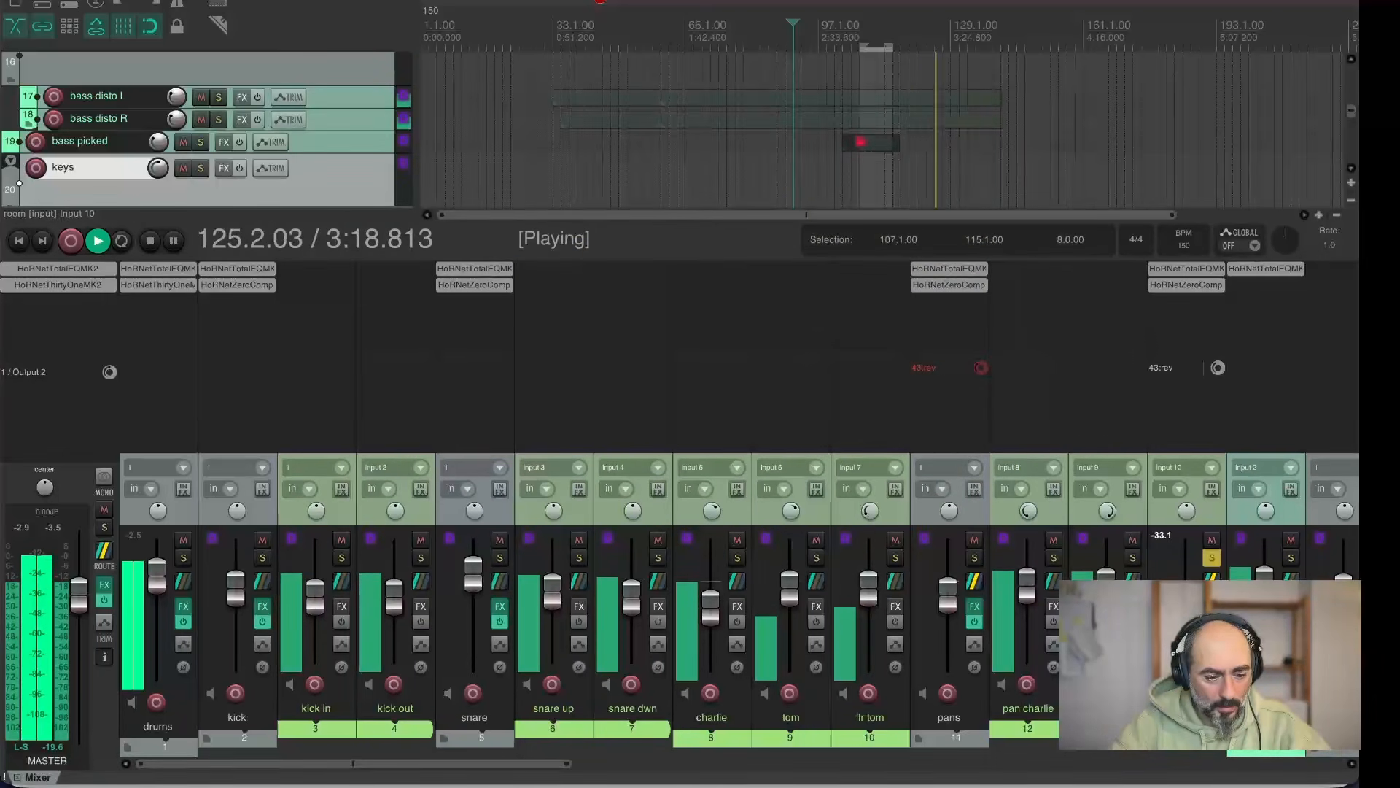
pyautogui.click(262, 558)
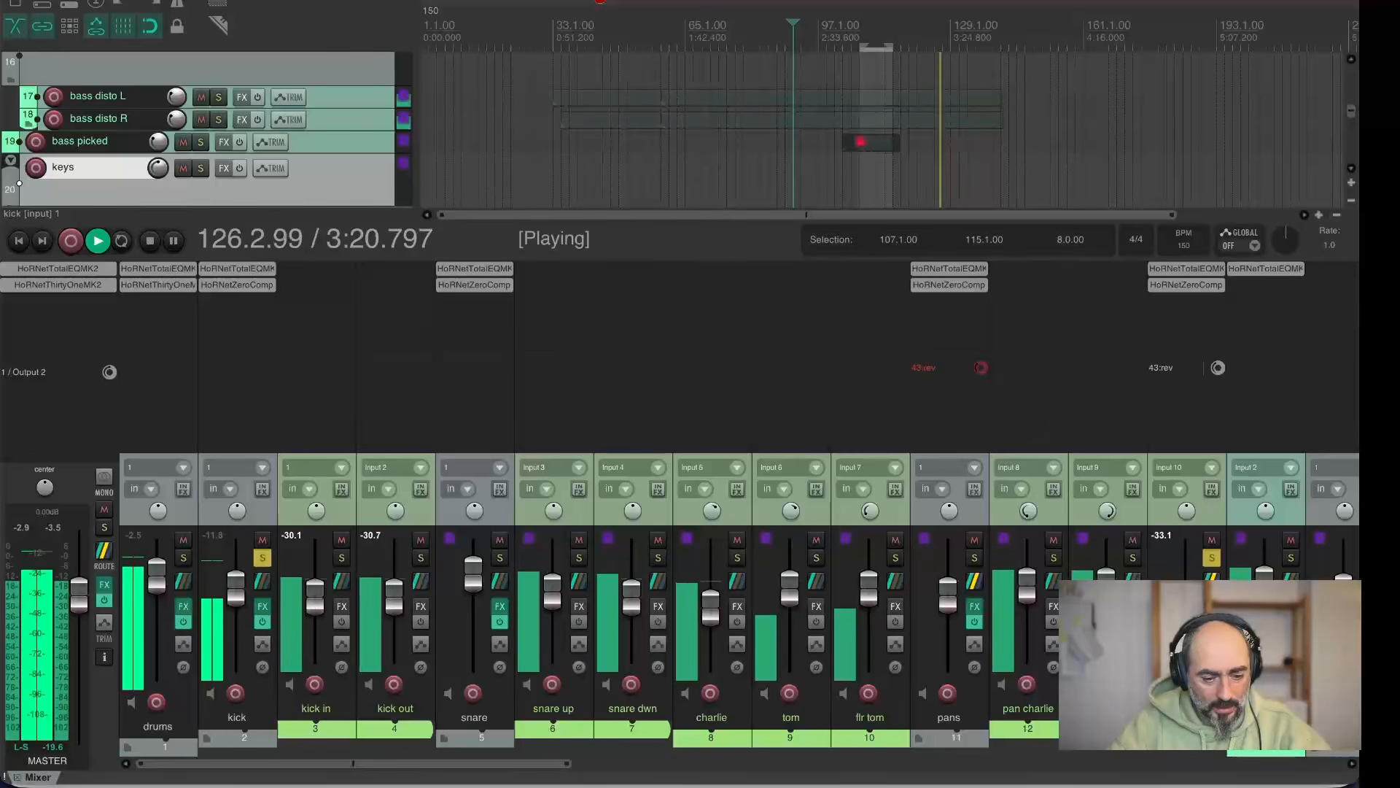
pyautogui.click(500, 557)
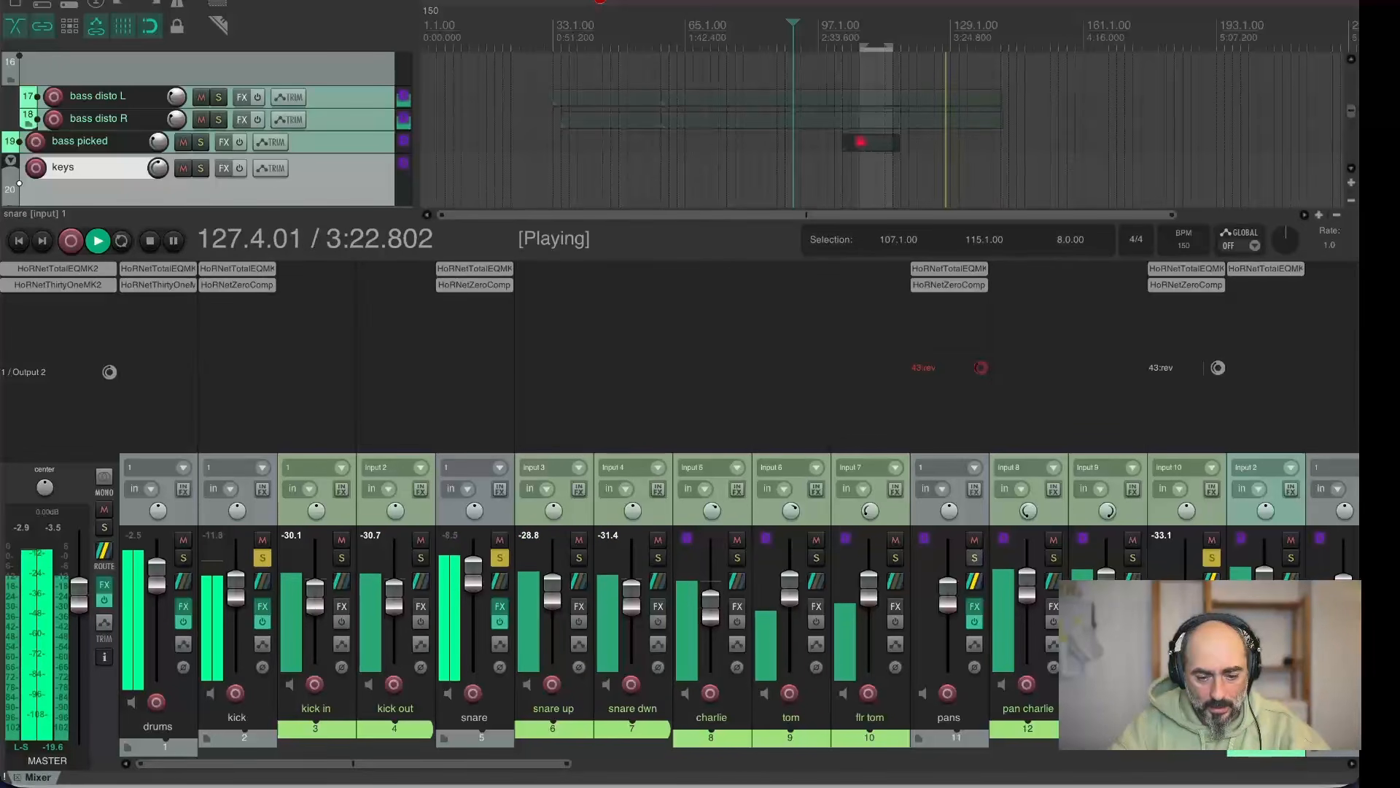
pyautogui.click(975, 557)
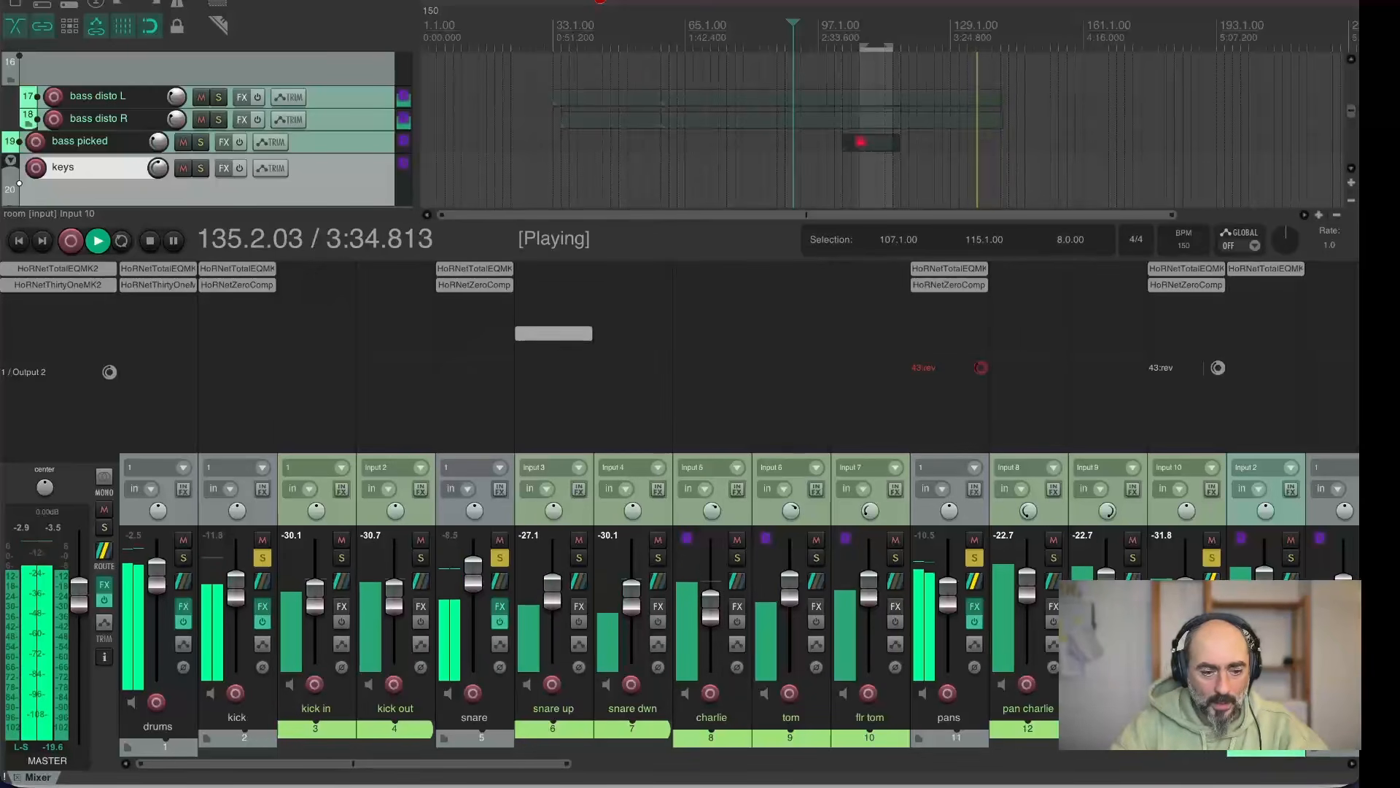
# Restart playback from the edit cursor and check the kick track's compressor settings
pyautogui.moveTo(553, 334); pyautogui.dragTo(475, 285)
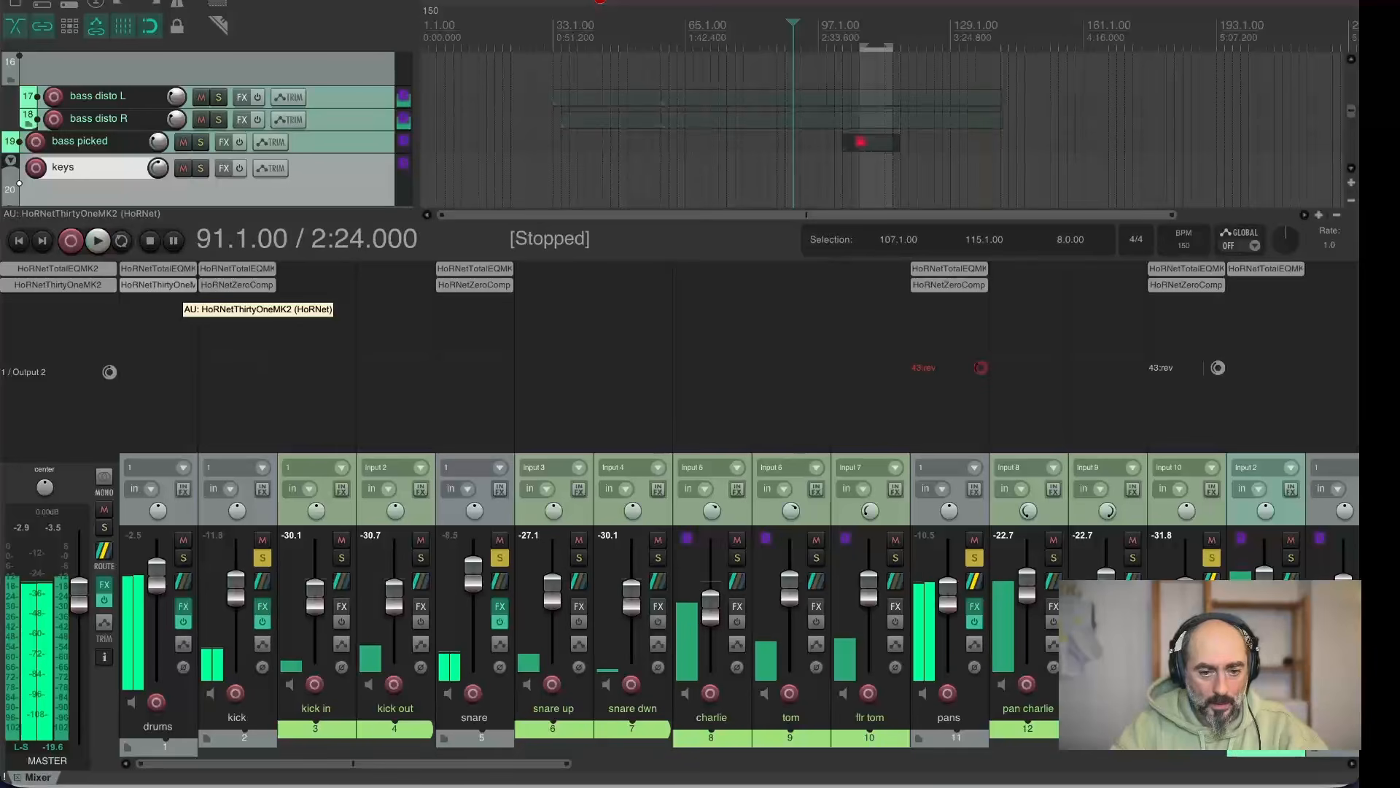
pyautogui.press('space')
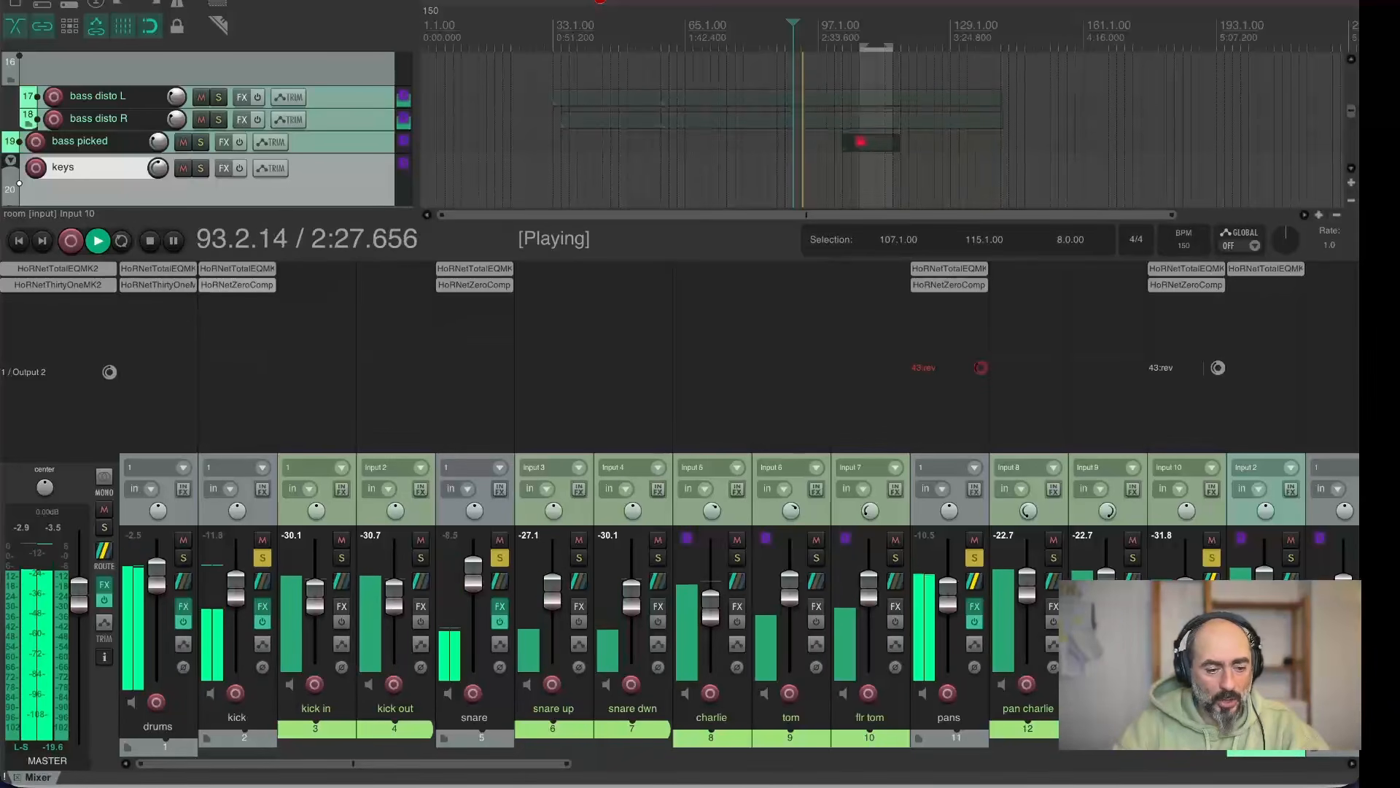
pyautogui.click(237, 284)
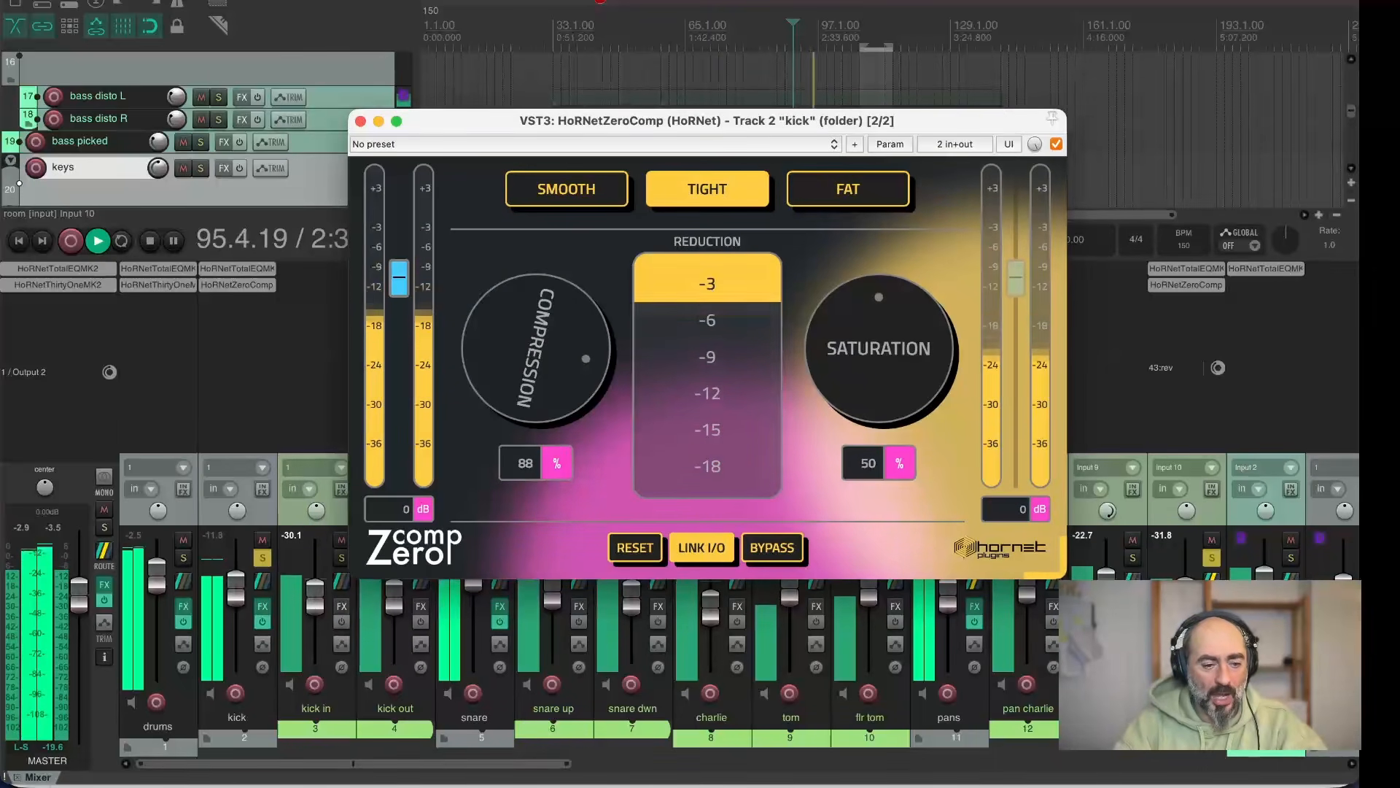
pyautogui.press('Escape')
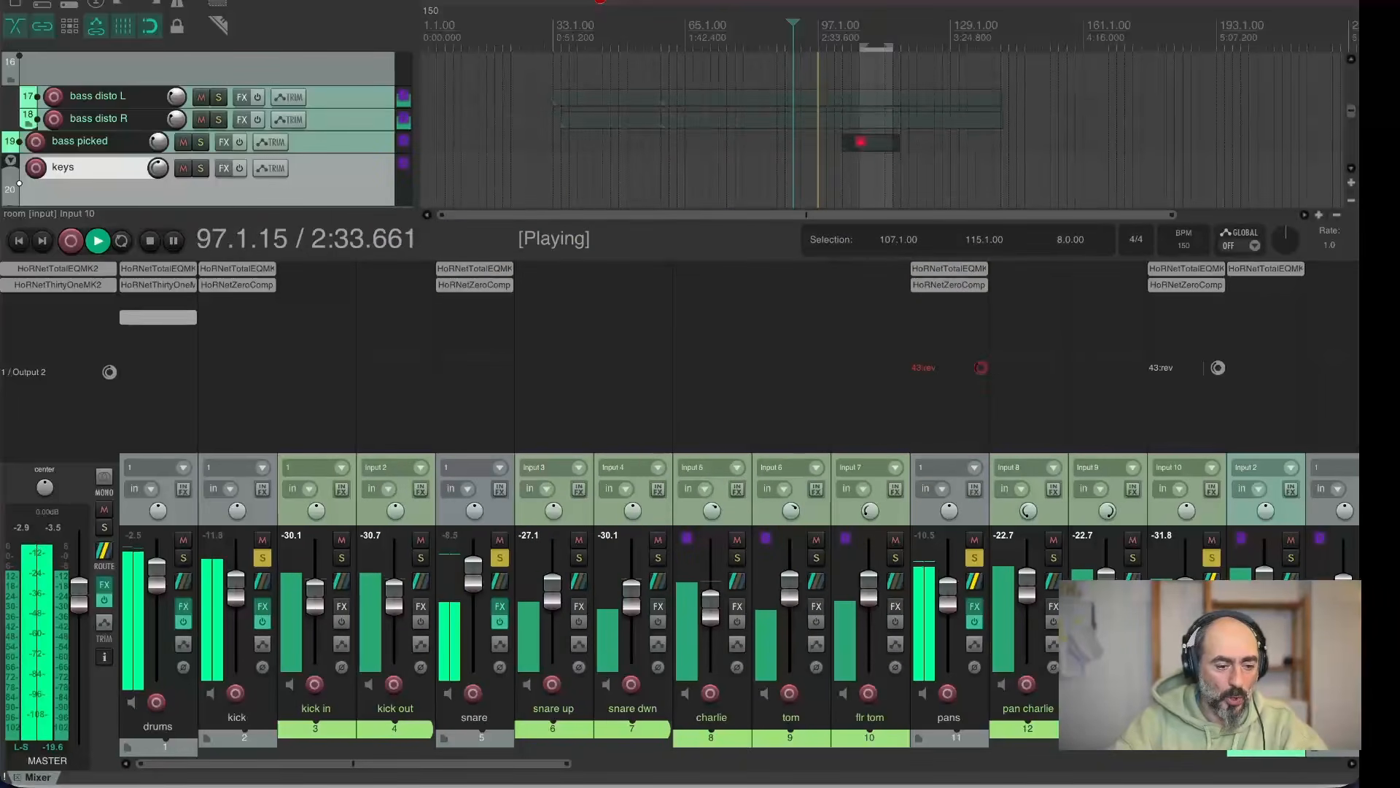
# Add the VST3 HoRNetZeroComp to the drums folder track and set its compression to 13%
pyautogui.doubleClick(158, 300)
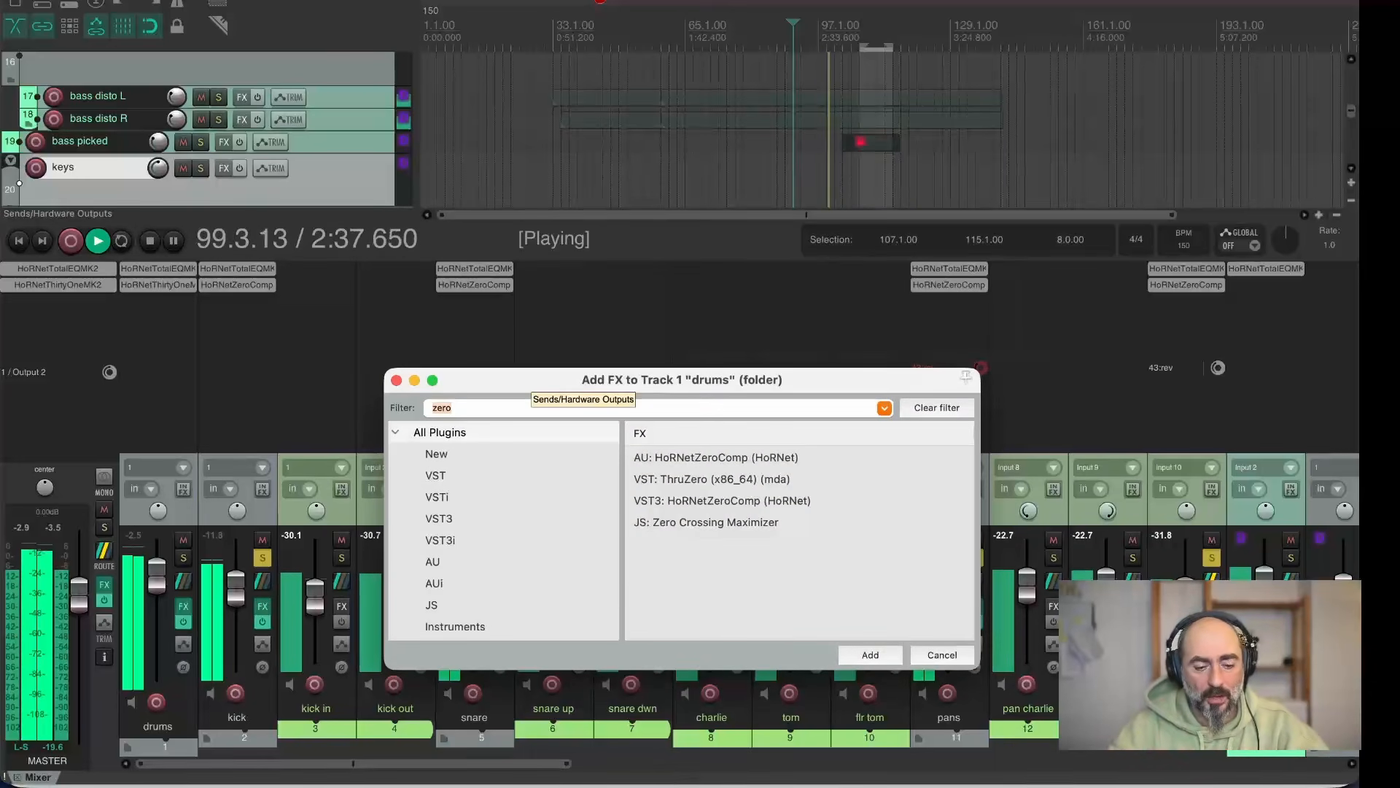
pyautogui.doubleClick(722, 501)
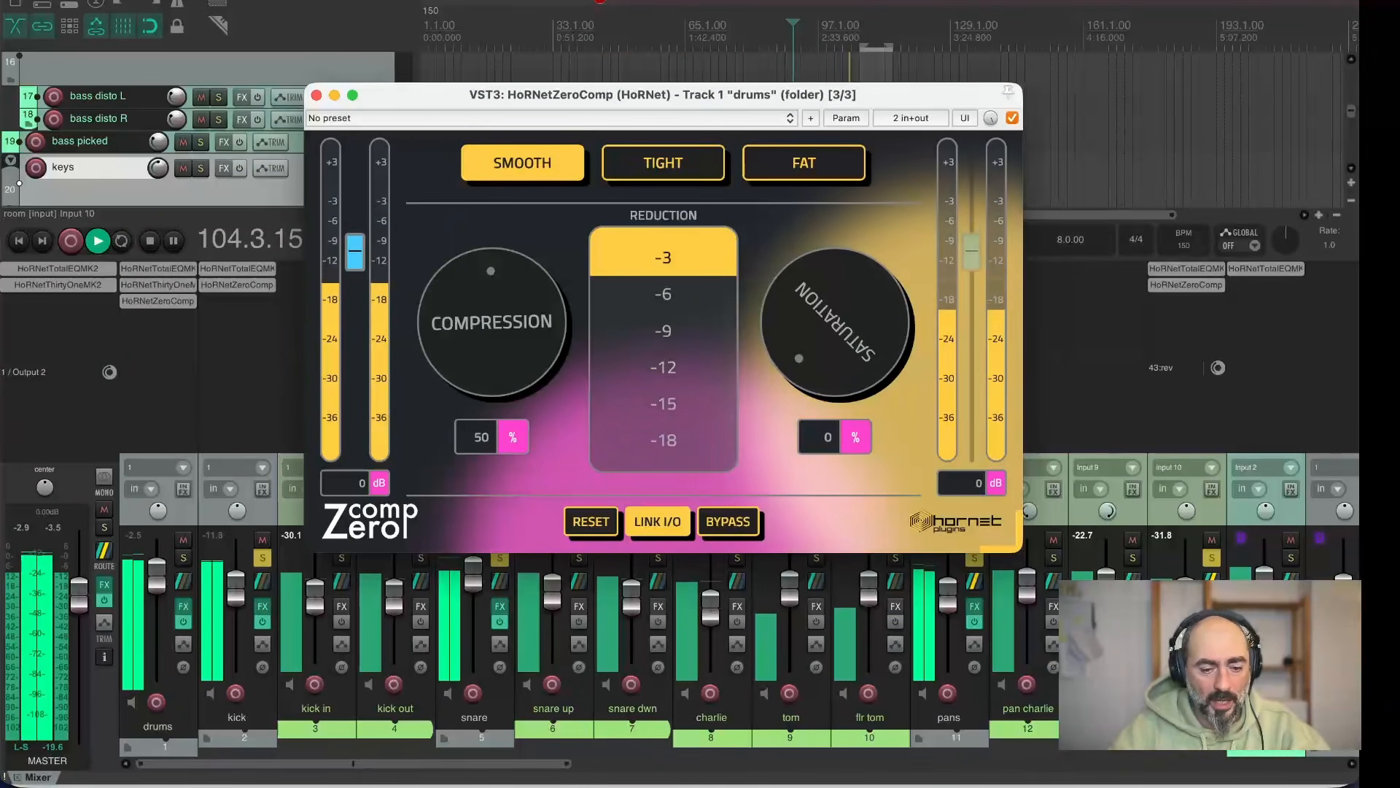
pyautogui.moveTo(491, 322); pyautogui.dragTo(491, 376)
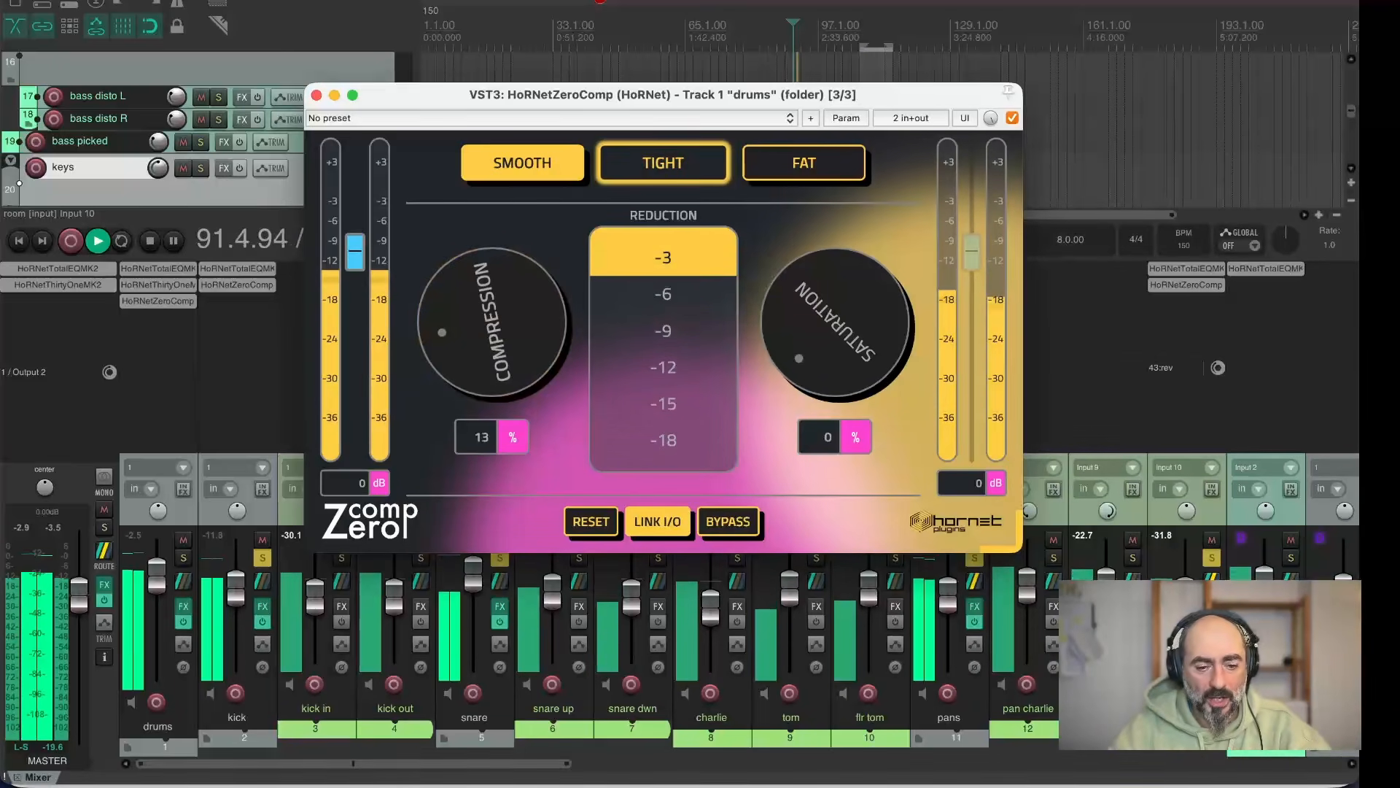
# Switch the drums compressor to Tight mode with 20% saturation and 31% compression
pyautogui.click(663, 163)
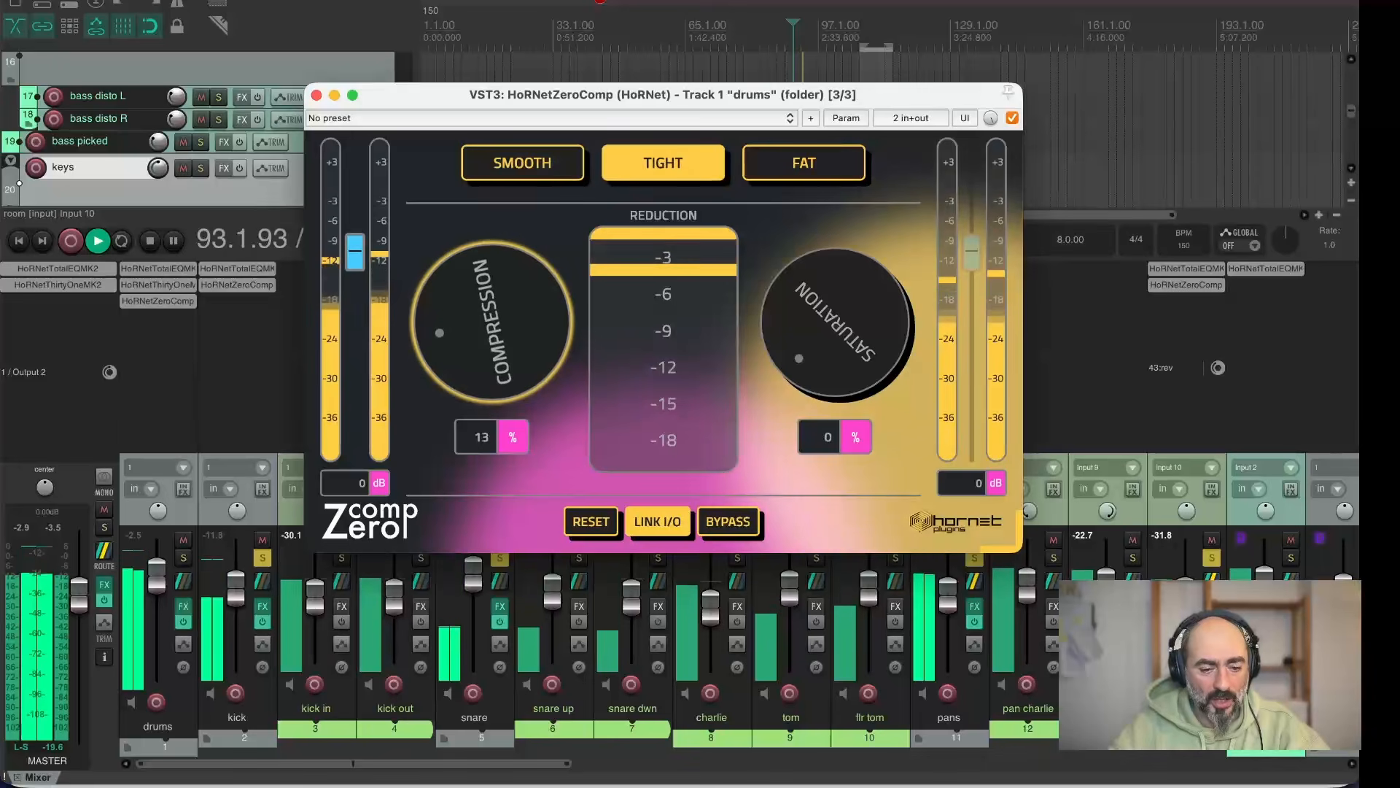
pyautogui.moveTo(492, 322); pyautogui.dragTo(492, 316)
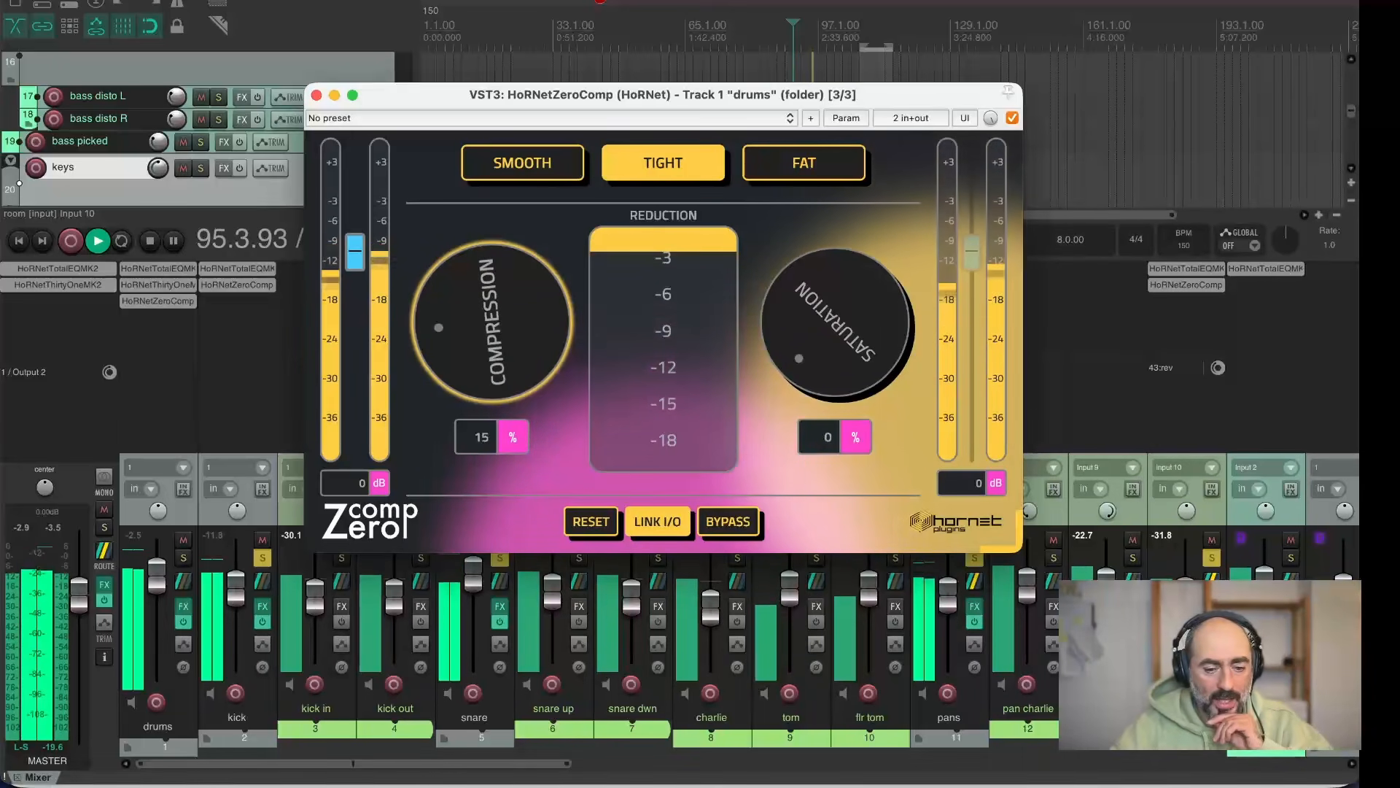
pyautogui.moveTo(834, 322); pyautogui.dragTo(834, 295)
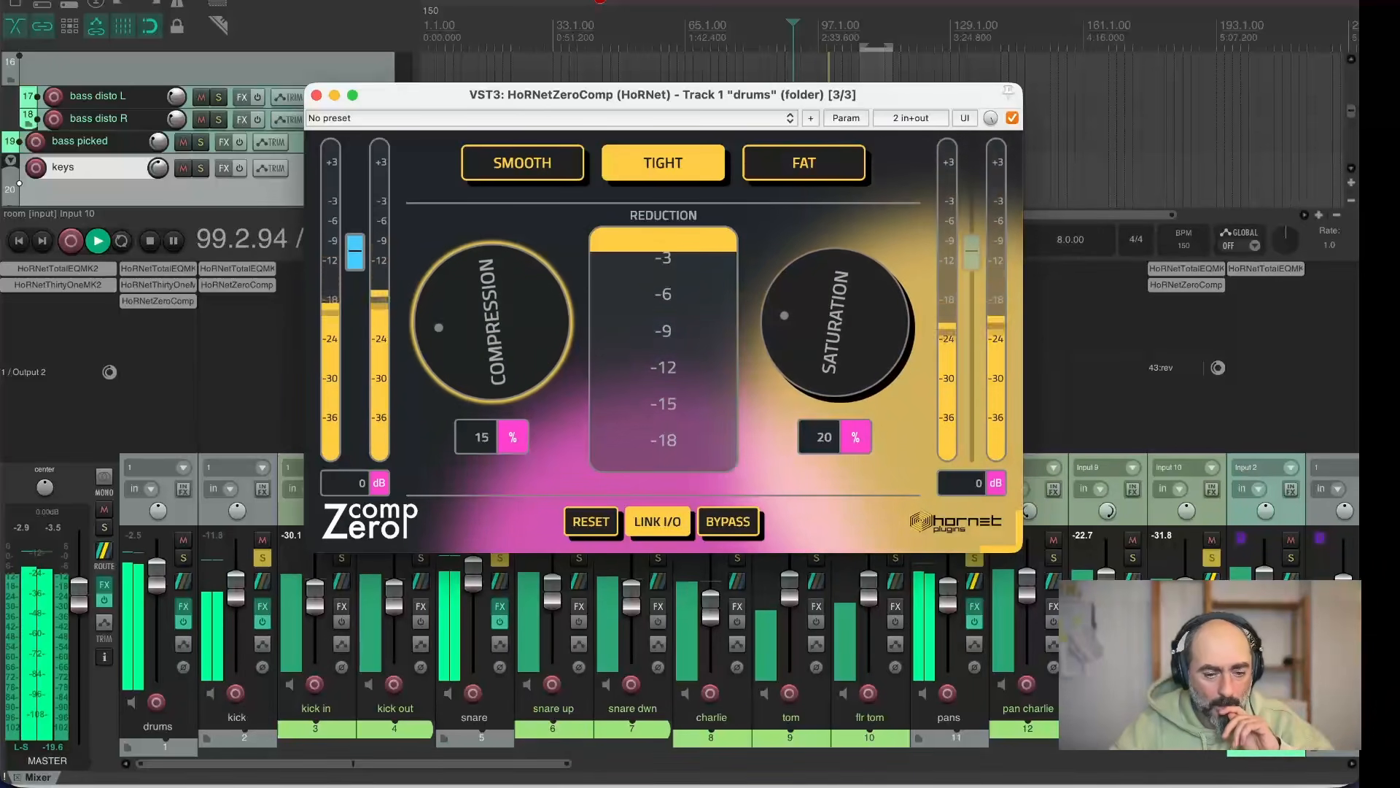
pyautogui.moveTo(492, 321); pyautogui.dragTo(492, 316)
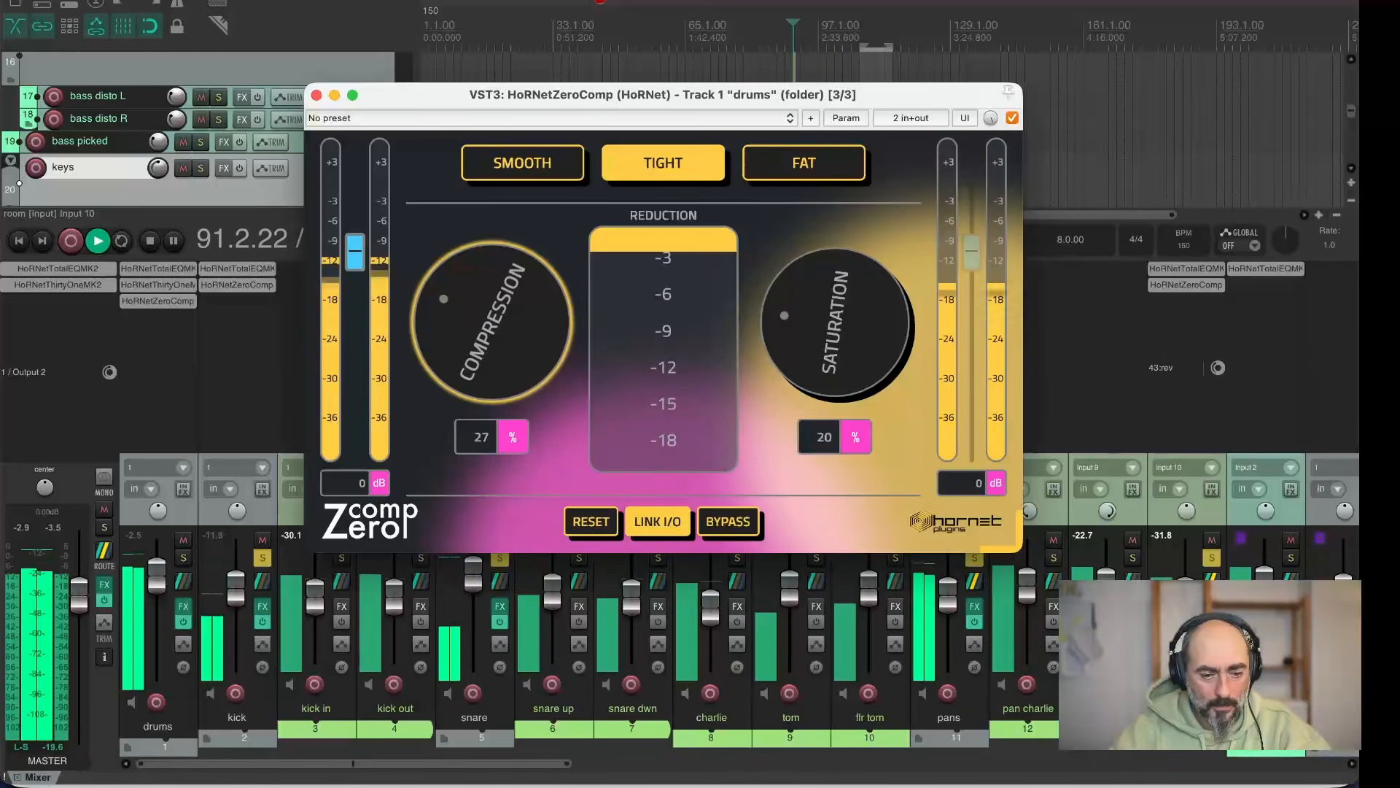
pyautogui.moveTo(492, 315); pyautogui.dragTo(492, 310)
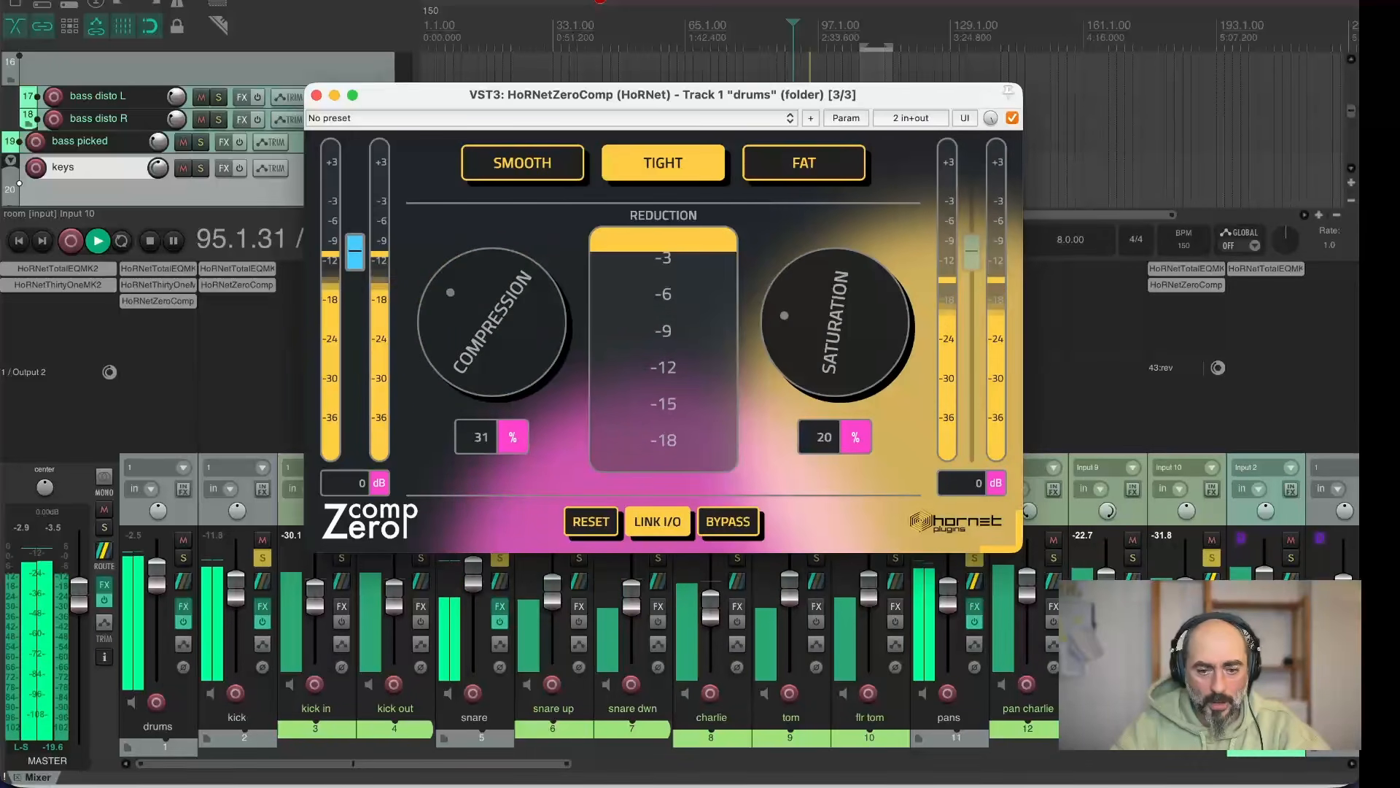
# Compare the drum mix with the drums compressor bypassed and re-enabled, and stop playback
pyautogui.click(1013, 119)
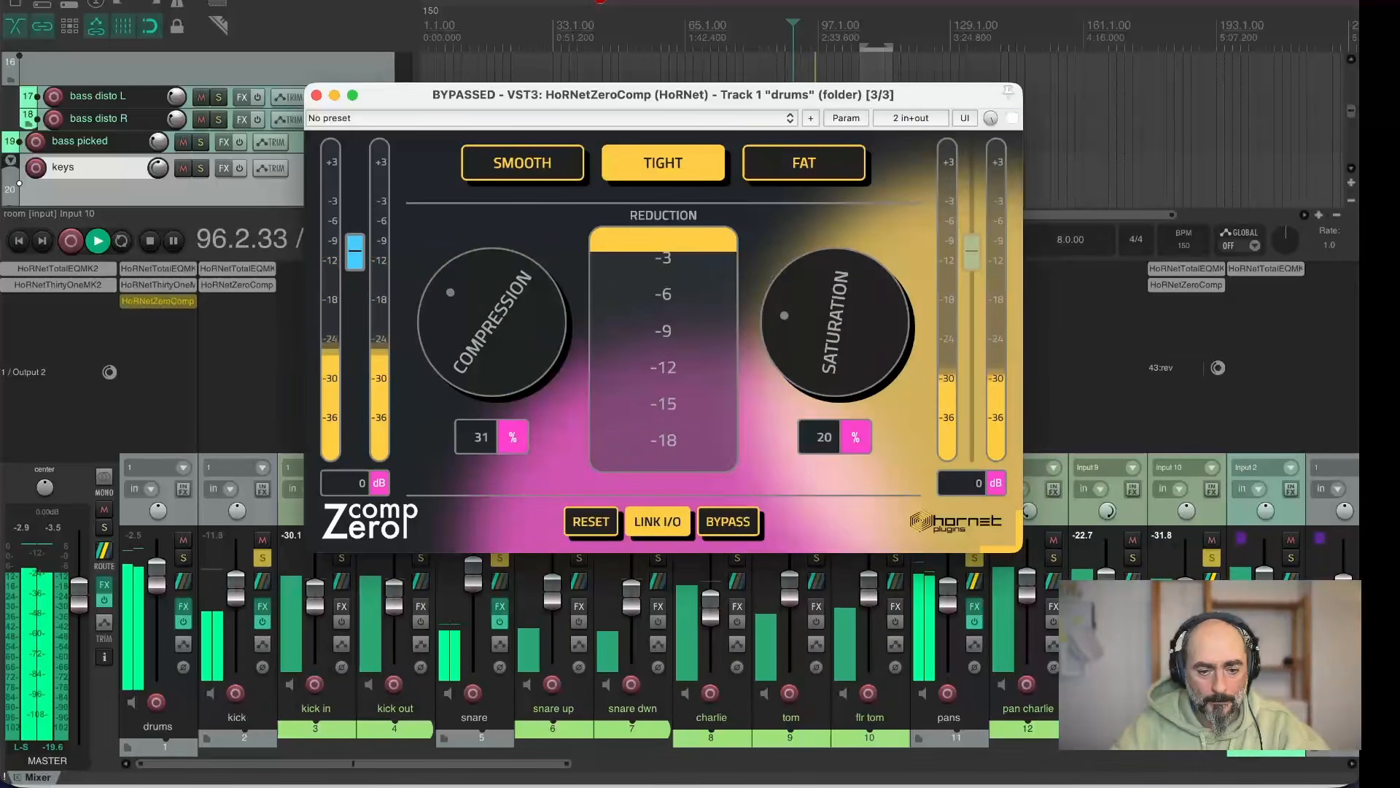
pyautogui.click(1013, 118)
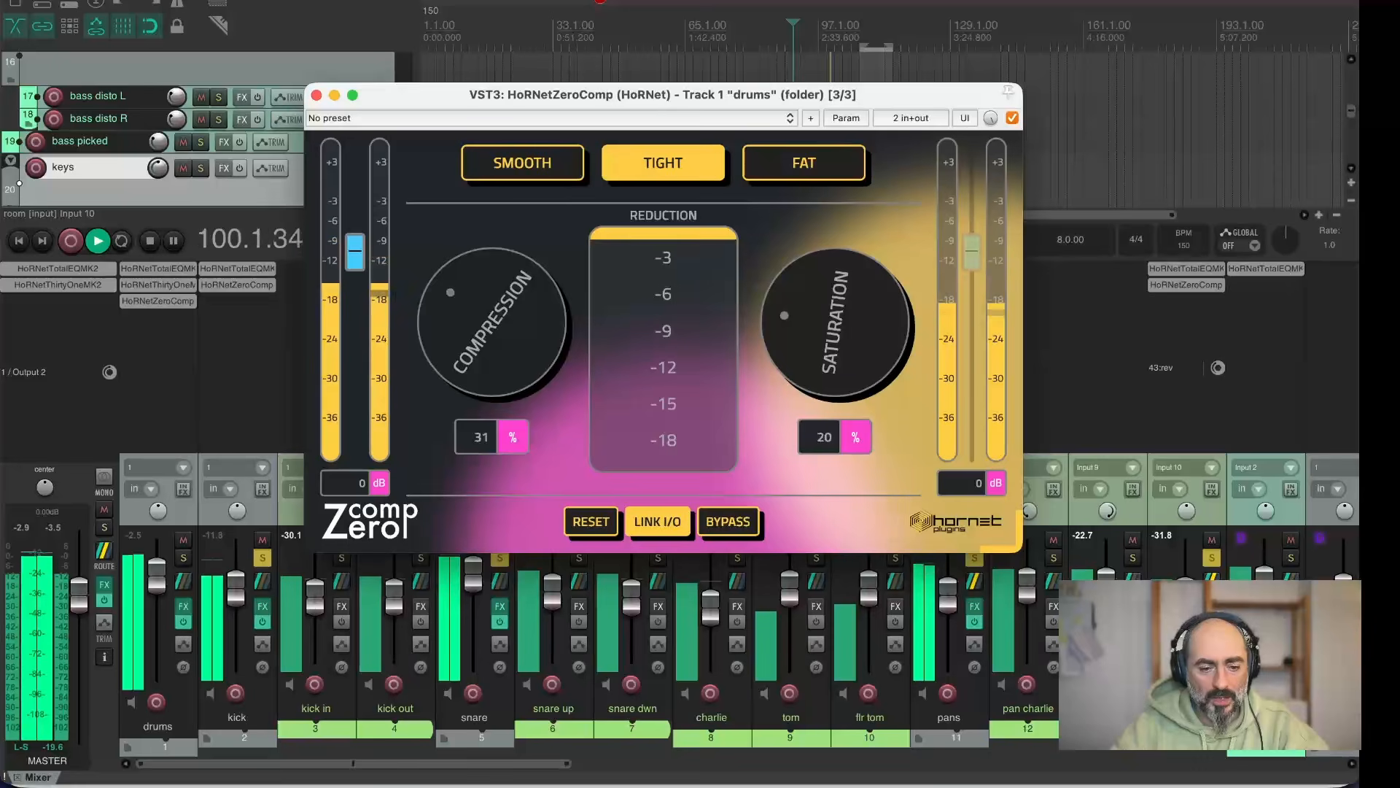
pyautogui.press('space')
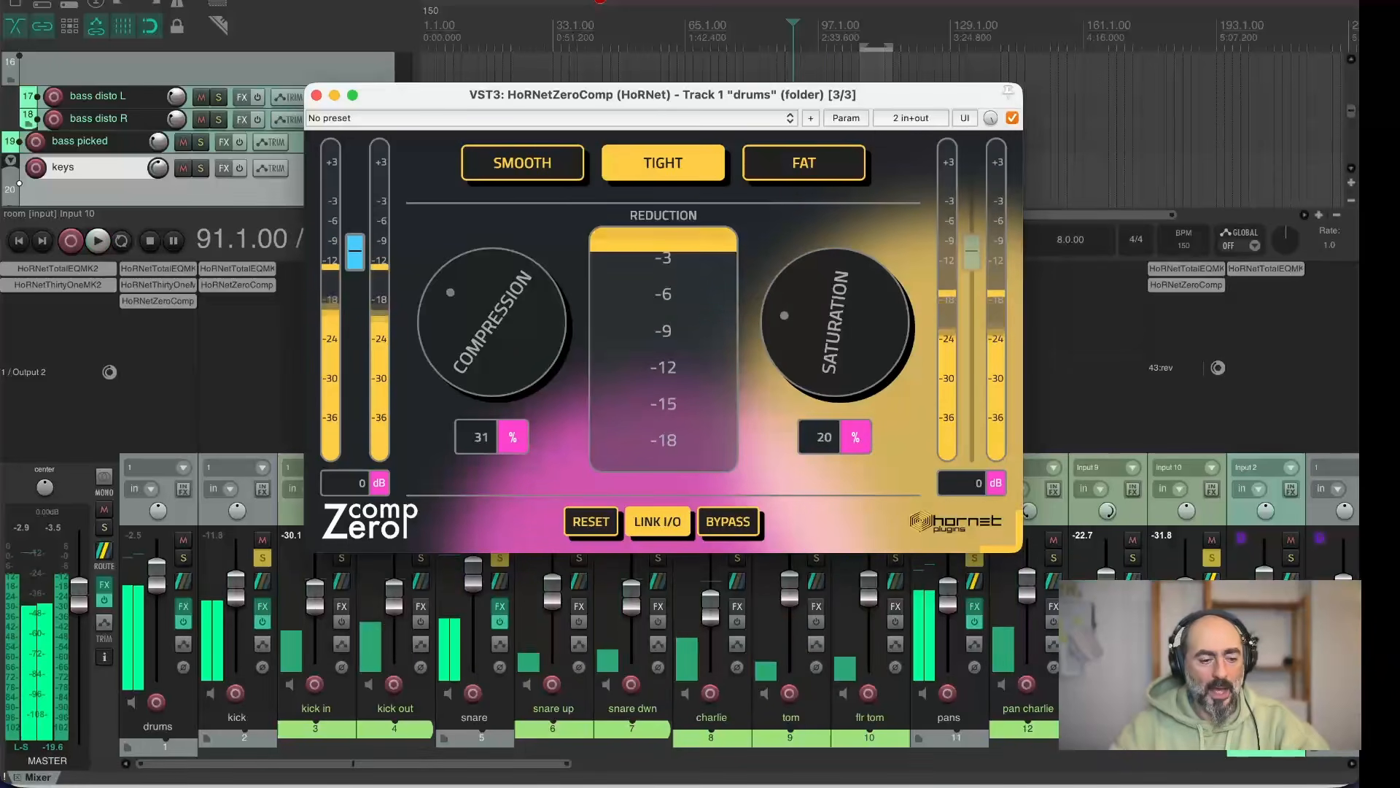